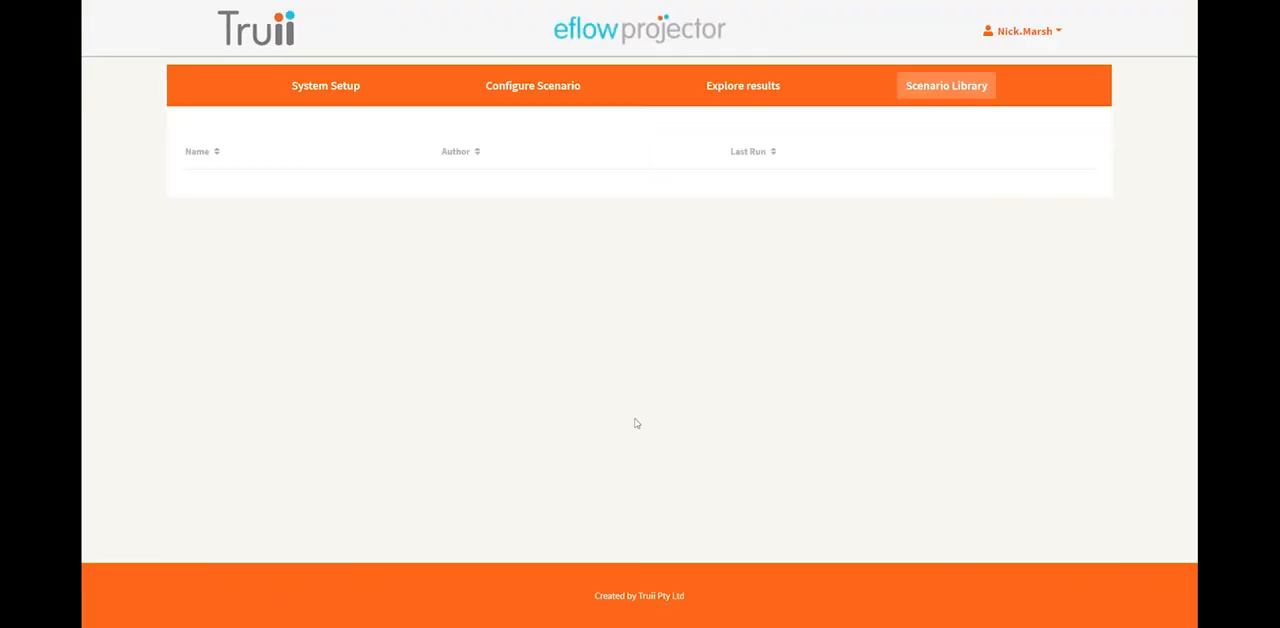
Create a new scenario for configuration.
click(510, 90)
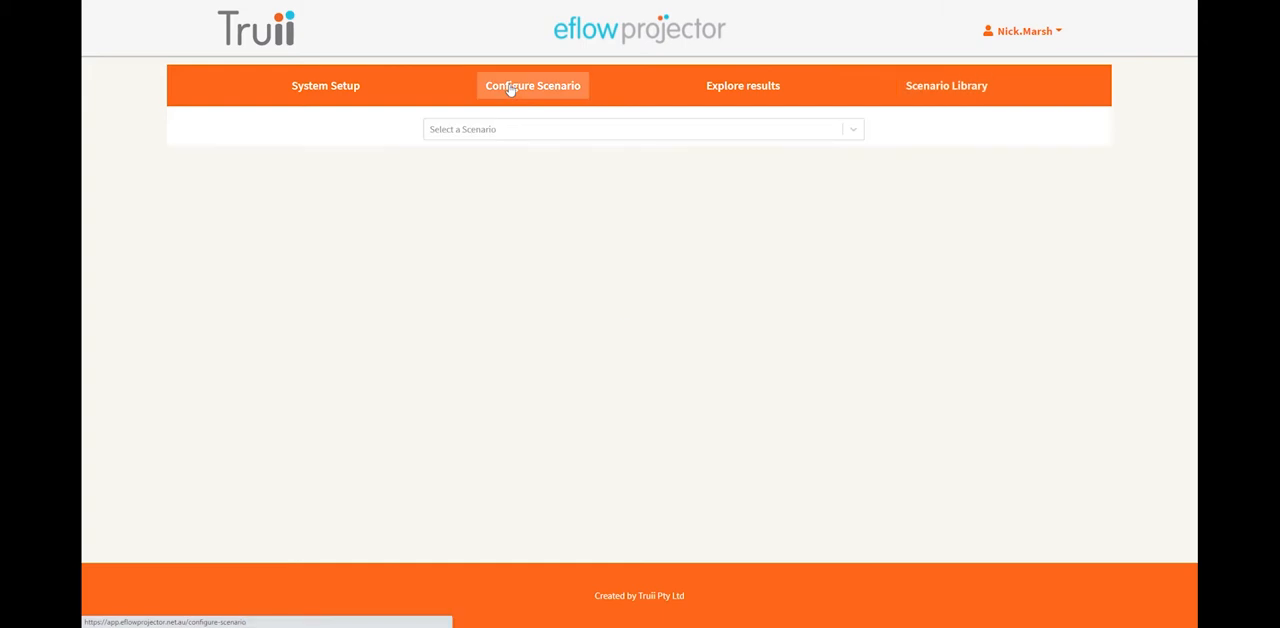
click(533, 131)
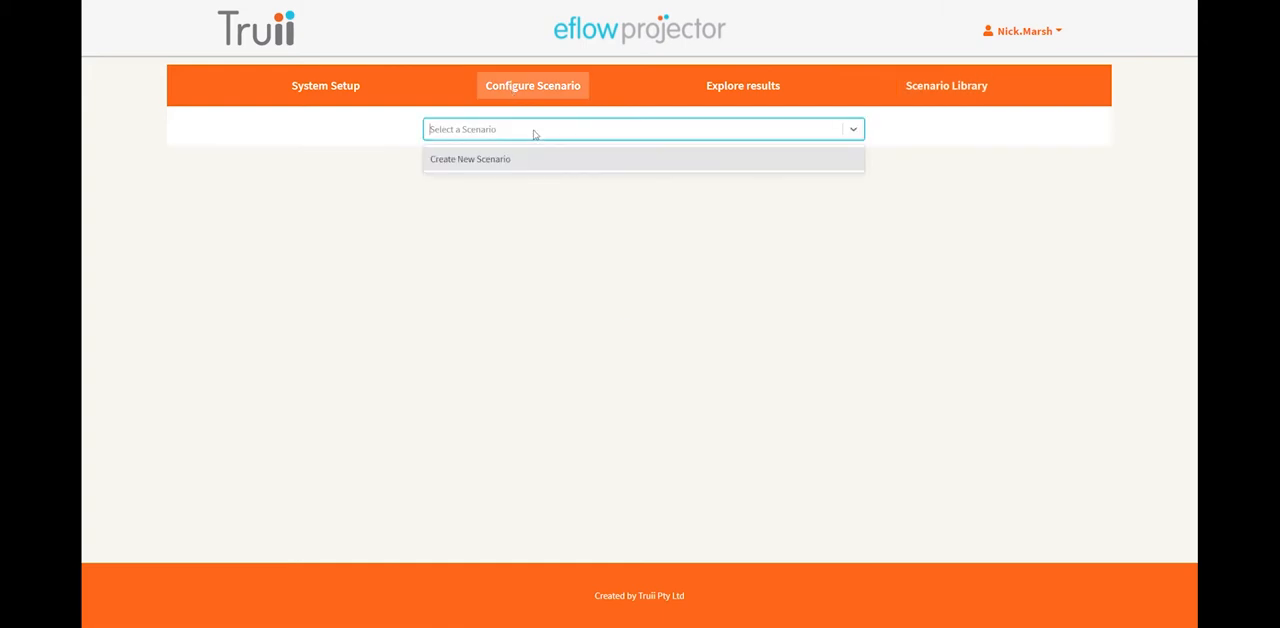
click(489, 162)
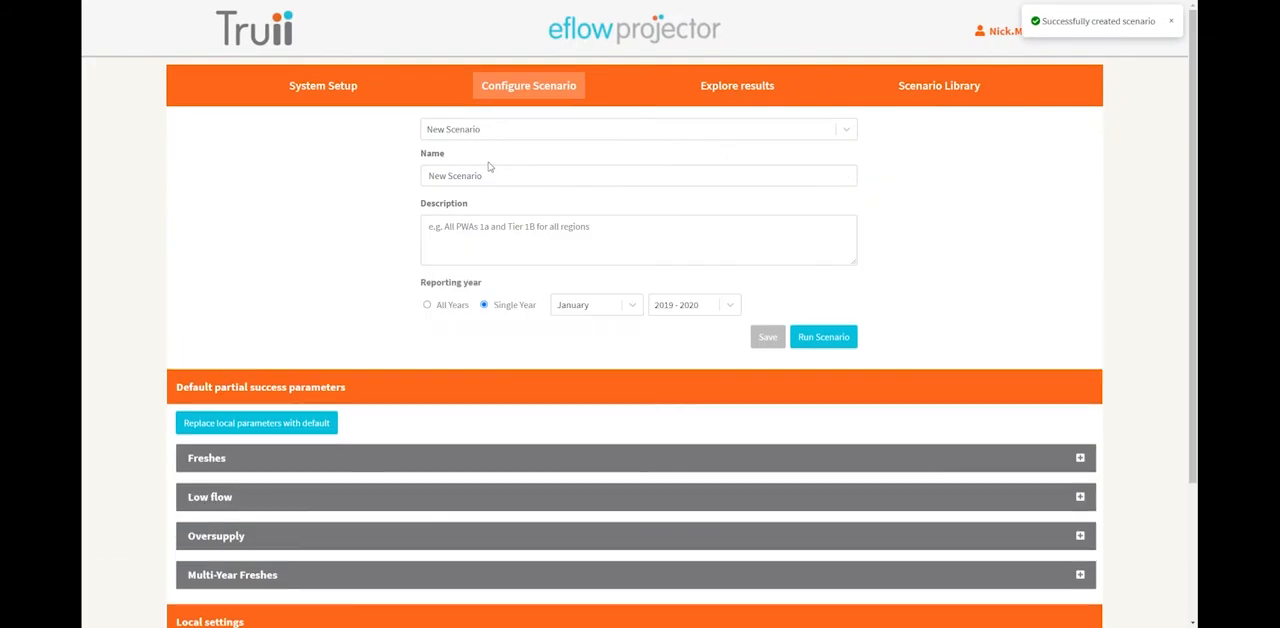
Name the scenario "my first scenario" and enter "showing flow rules" as its description.
drag(429, 176, 532, 178)
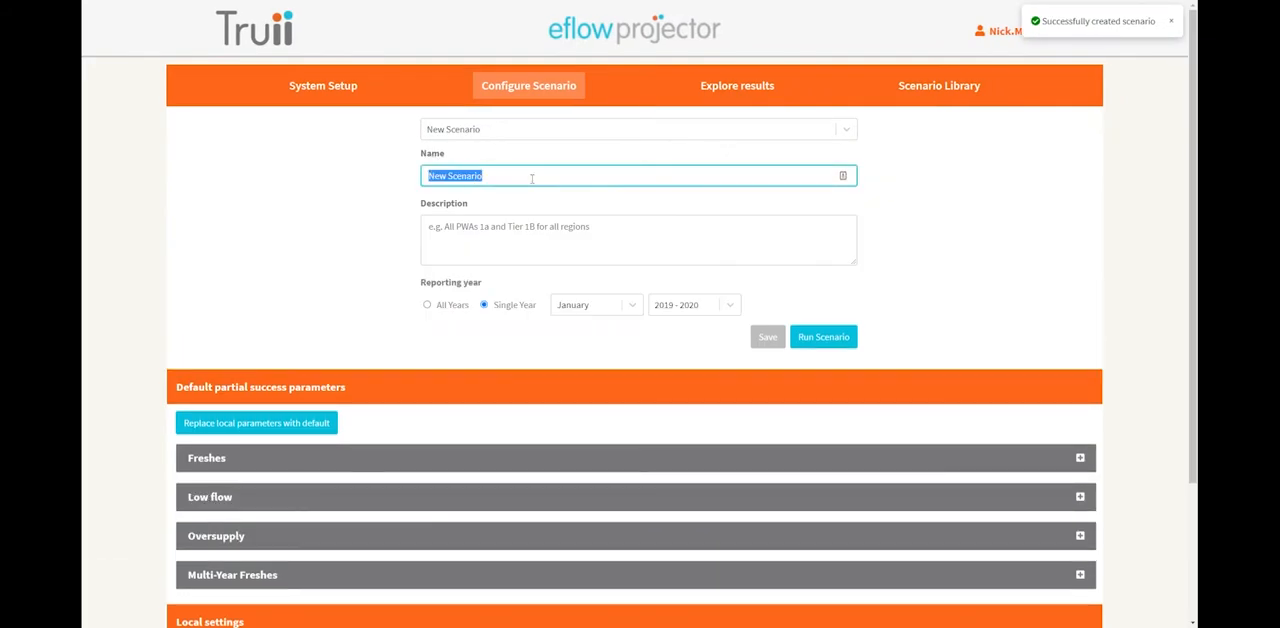
text(my fir)
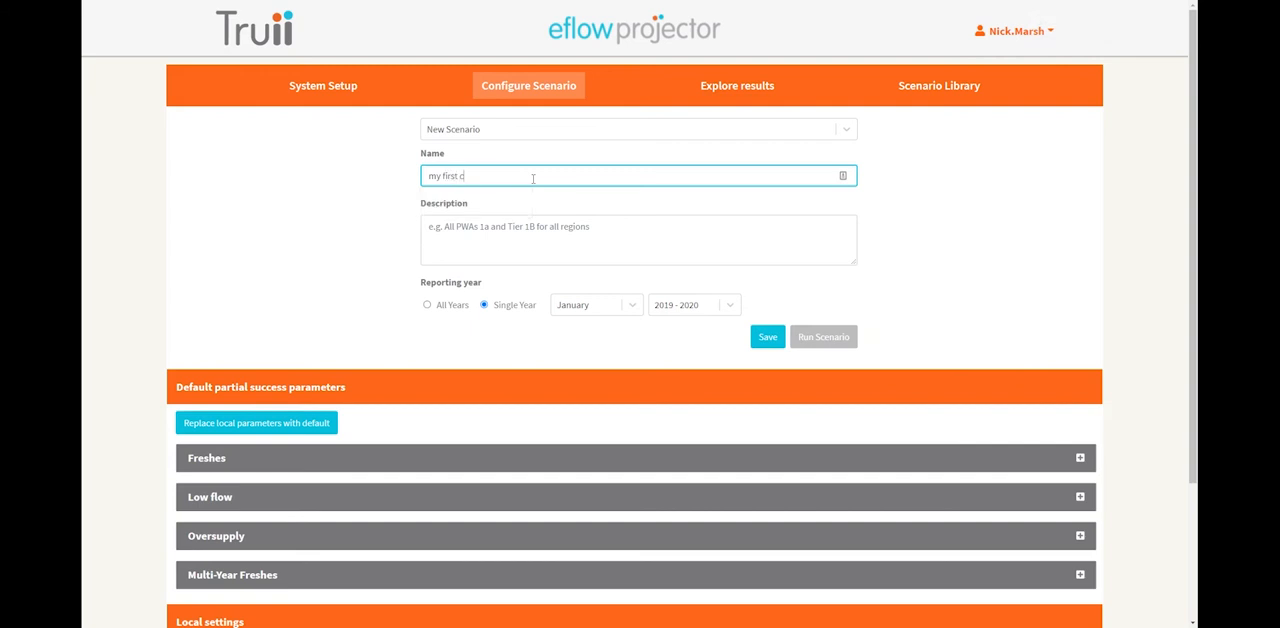
text(st scenario)
click(482, 226)
text(sh)
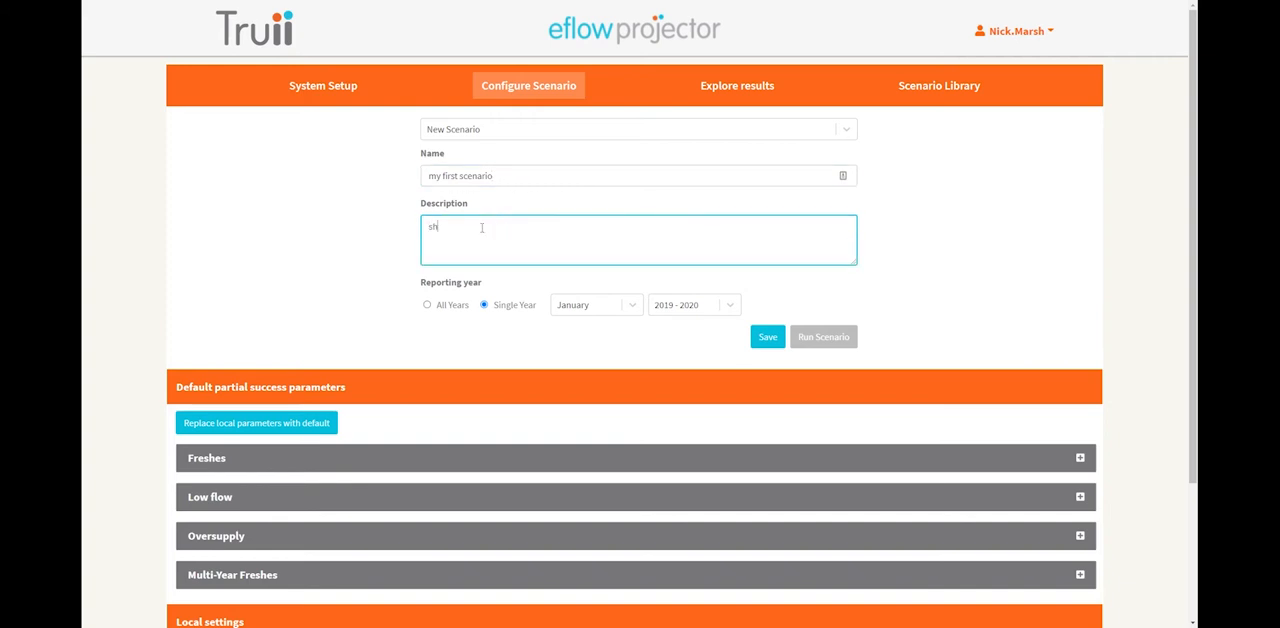
text(owing flow rules)
click(352, 262)
Examine the system setup hierarchy from the gippsland region through Latrobe and Latrobe River down to the Reach 5 latrobe site.
scroll(352, 266, down, 3)
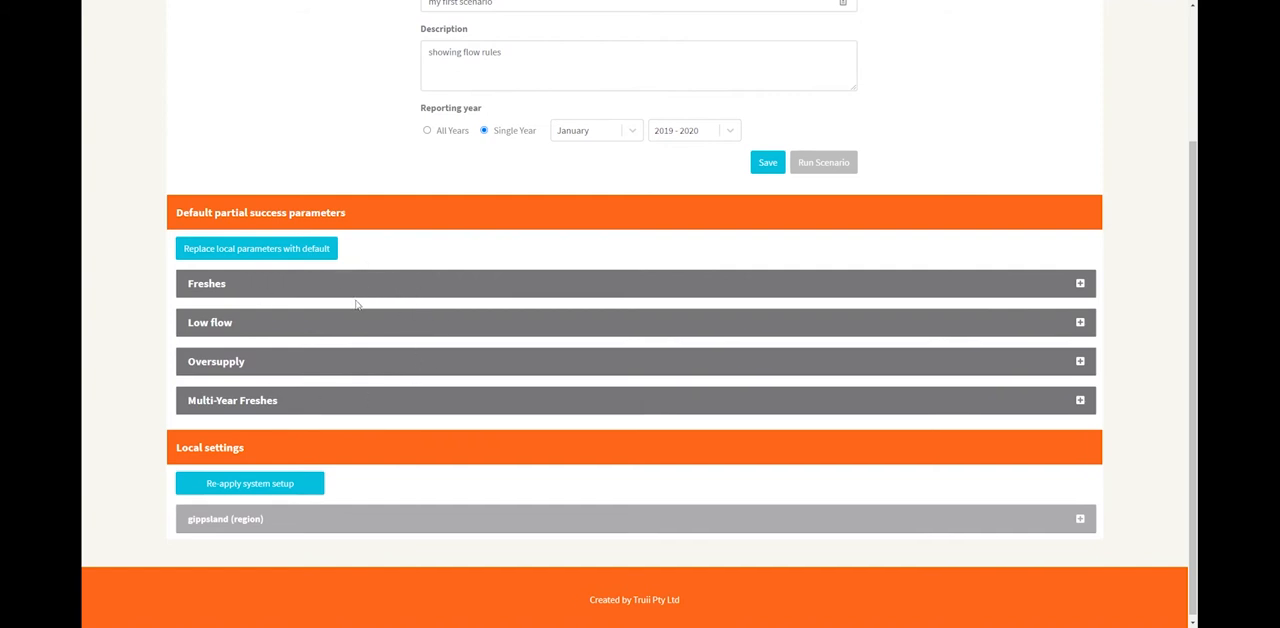
scroll(353, 307, down, 1)
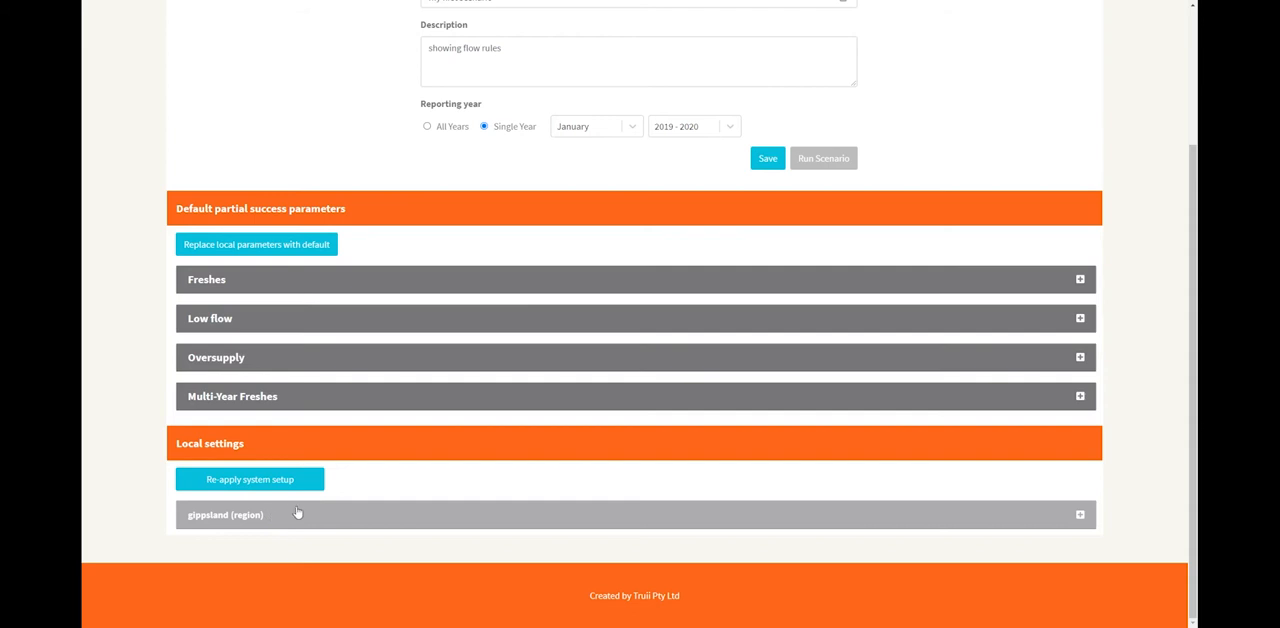
scroll(416, 478, up, 3)
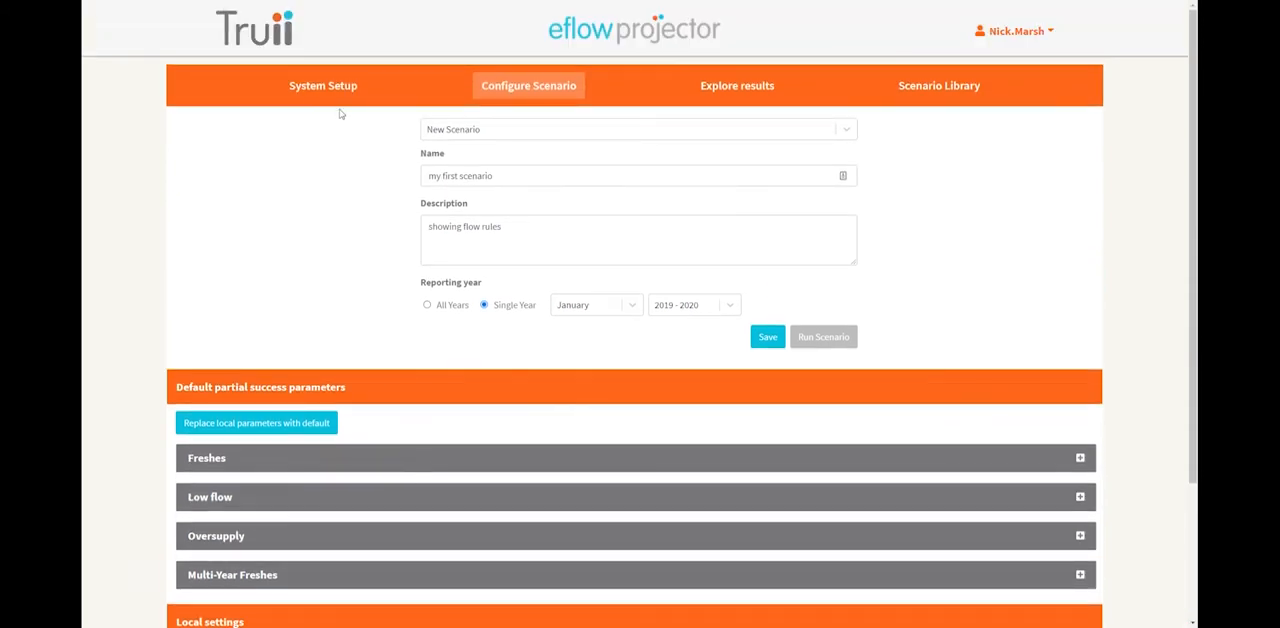
click(313, 91)
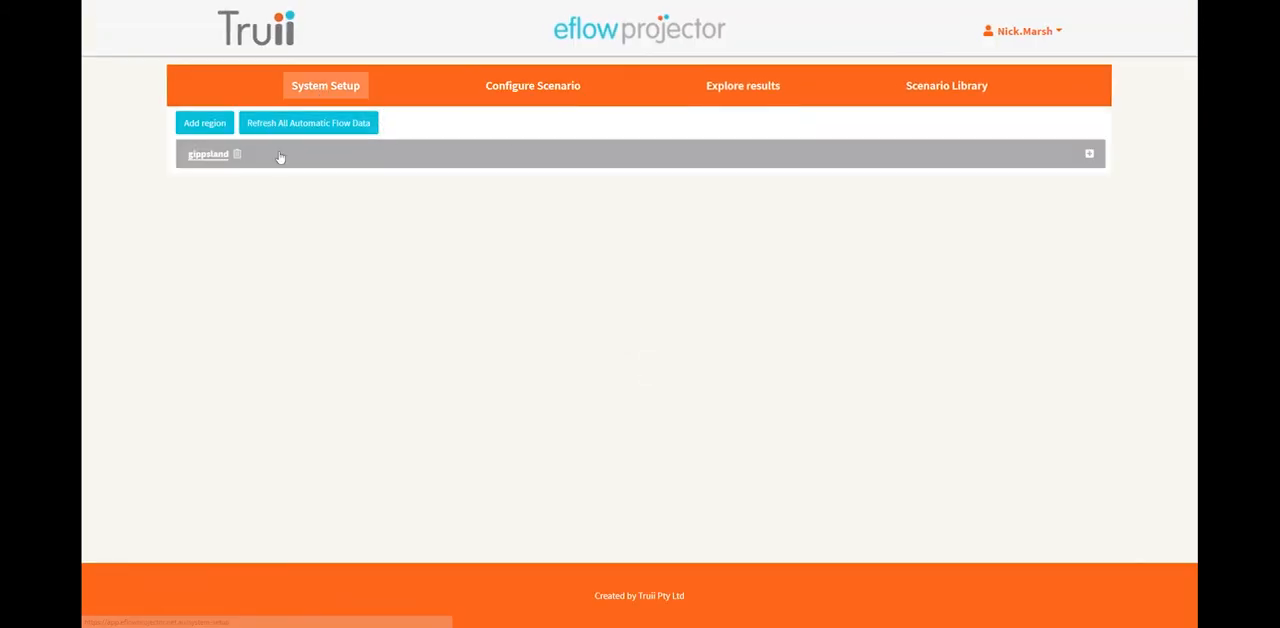
click(280, 157)
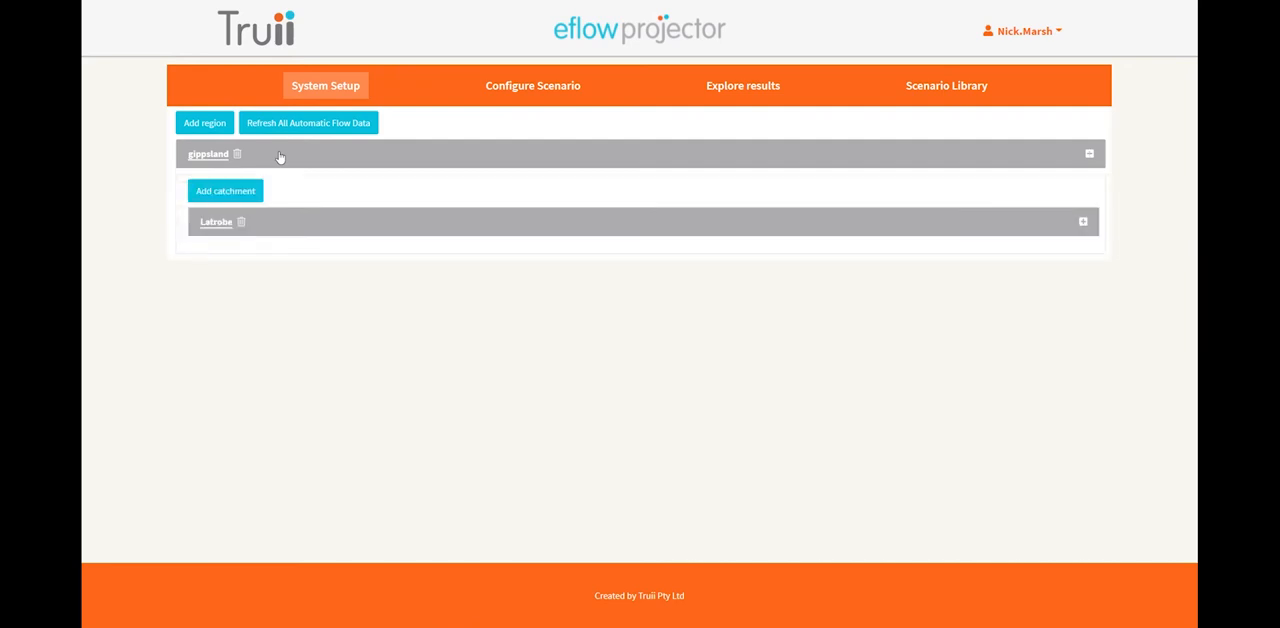
click(295, 224)
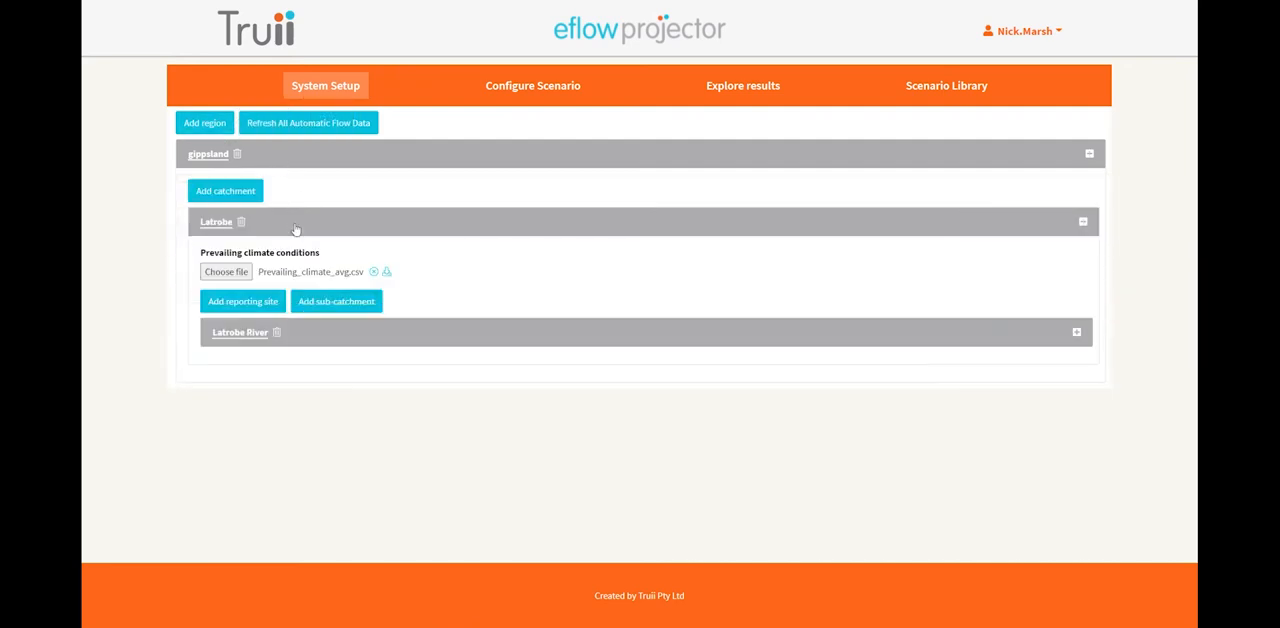
click(318, 334)
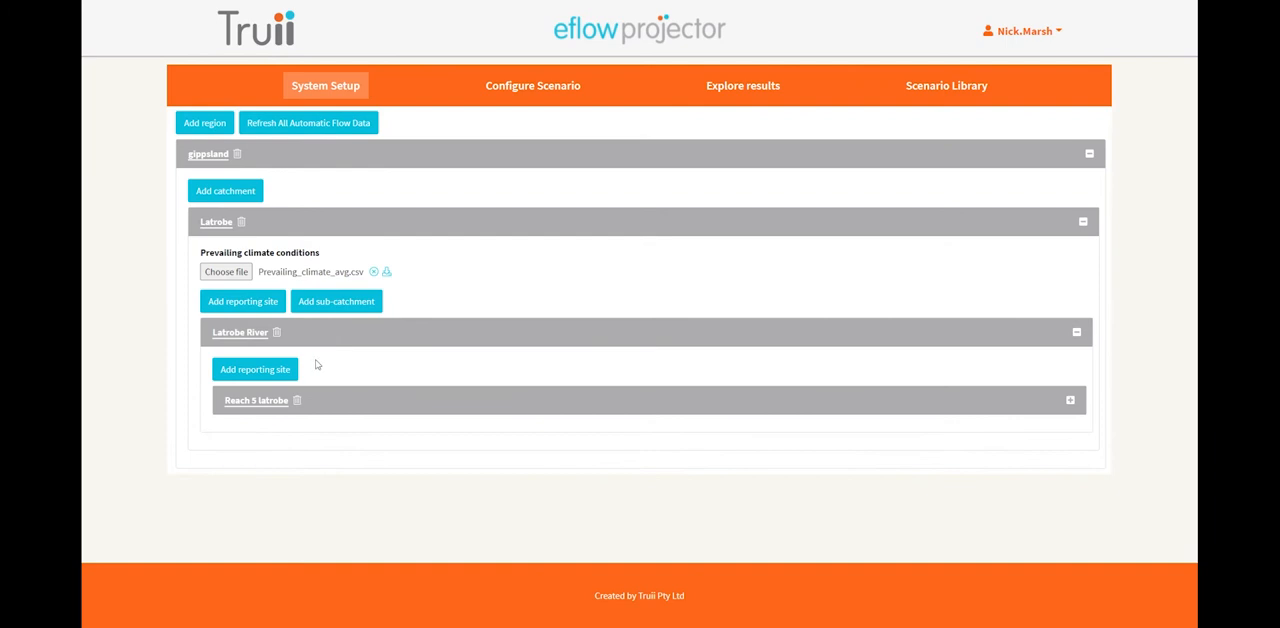
click(321, 401)
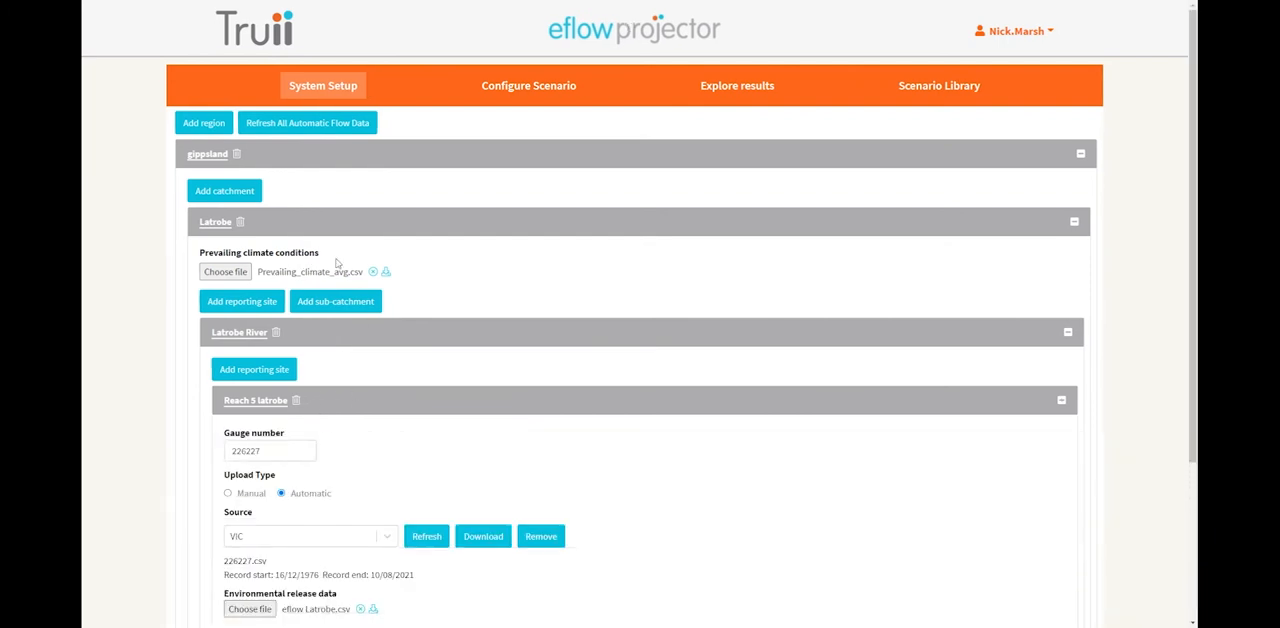
Return to the scenario configuration and expand its local settings from the gippsland region down to the Reach 5 latrobe reporting site.
click(522, 91)
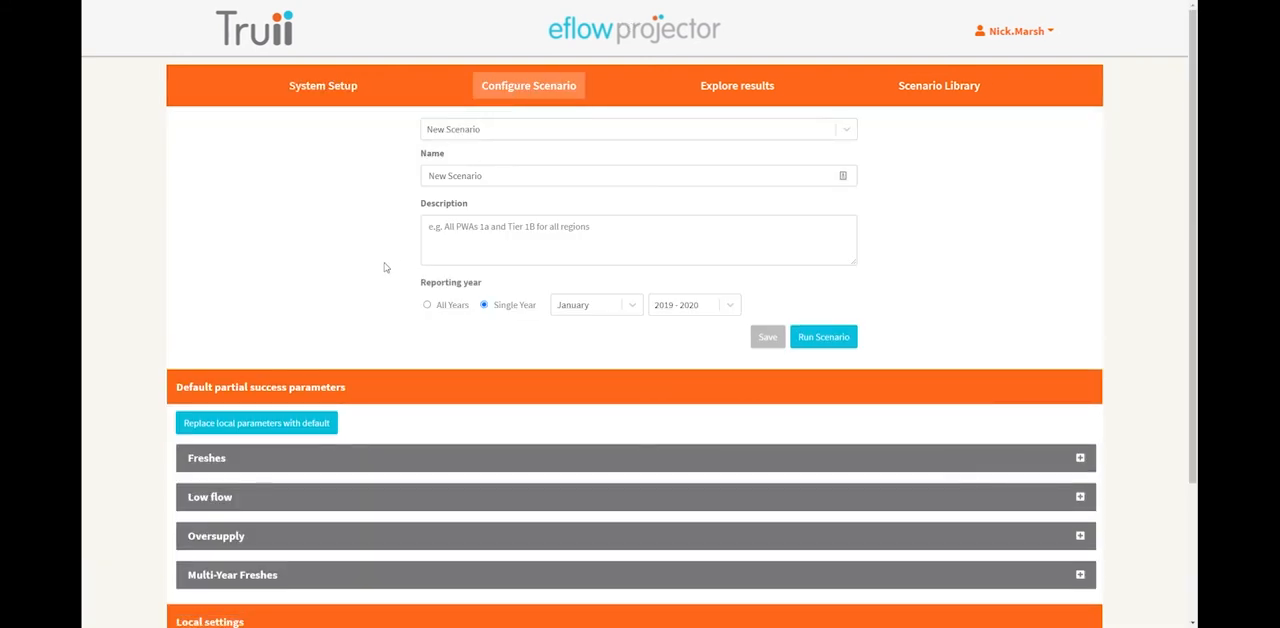
scroll(382, 395, down, 5)
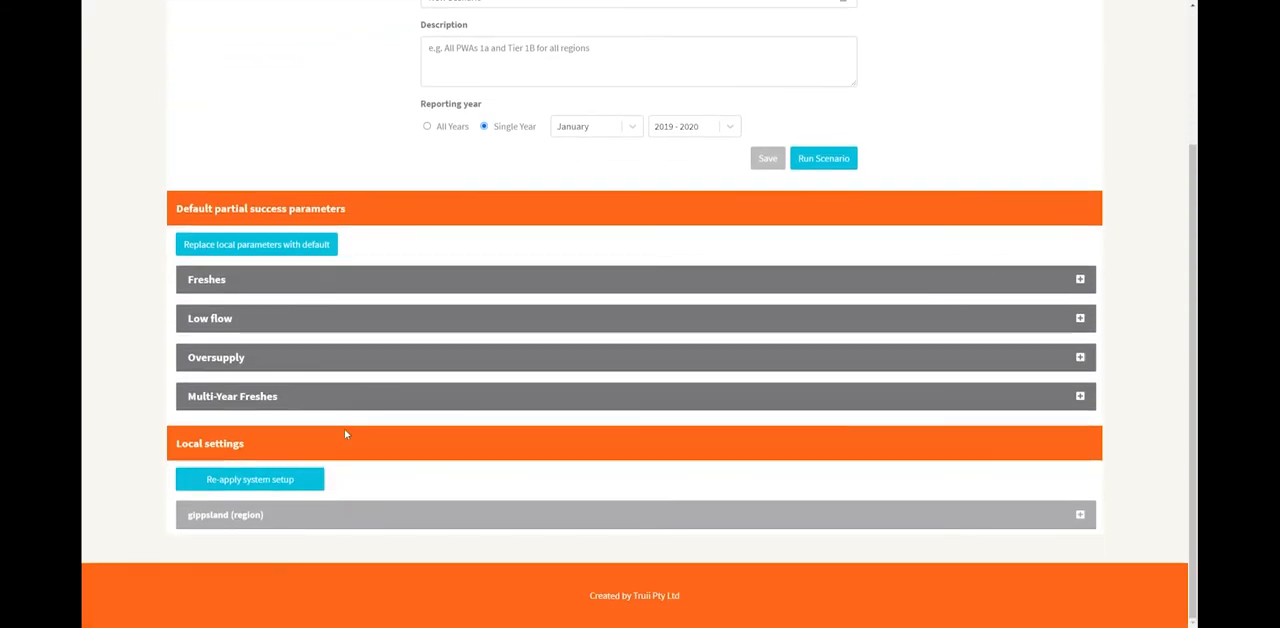
click(316, 517)
scroll(314, 518, down, 1)
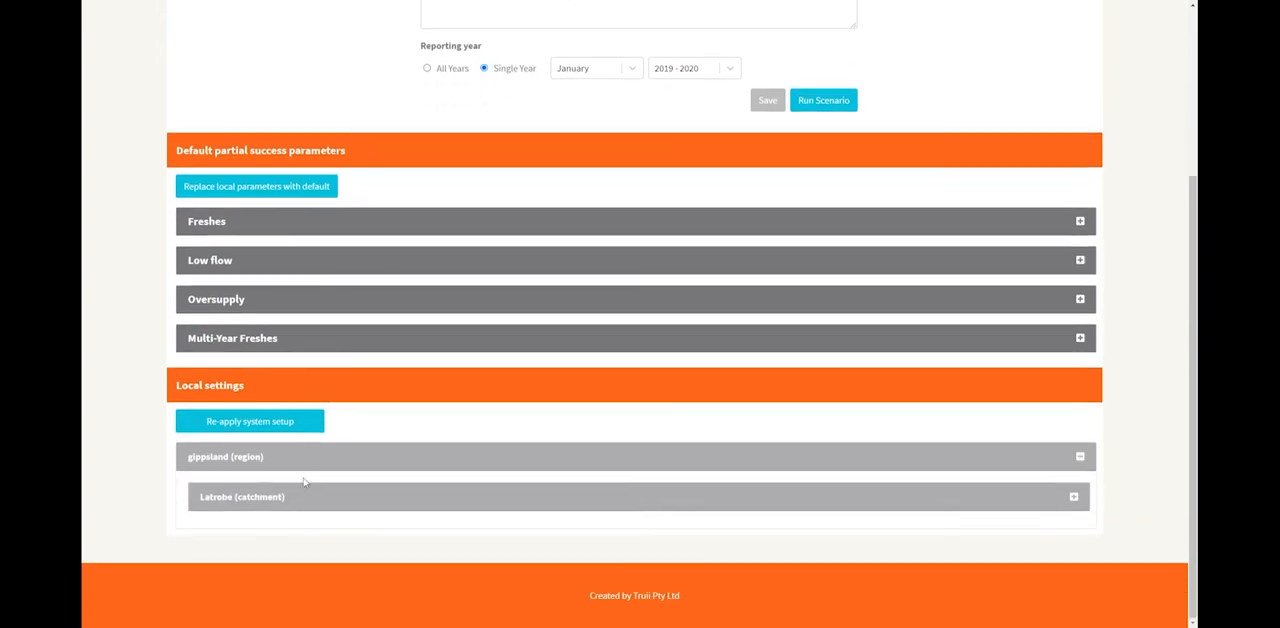
click(326, 497)
scroll(368, 489, down, 2)
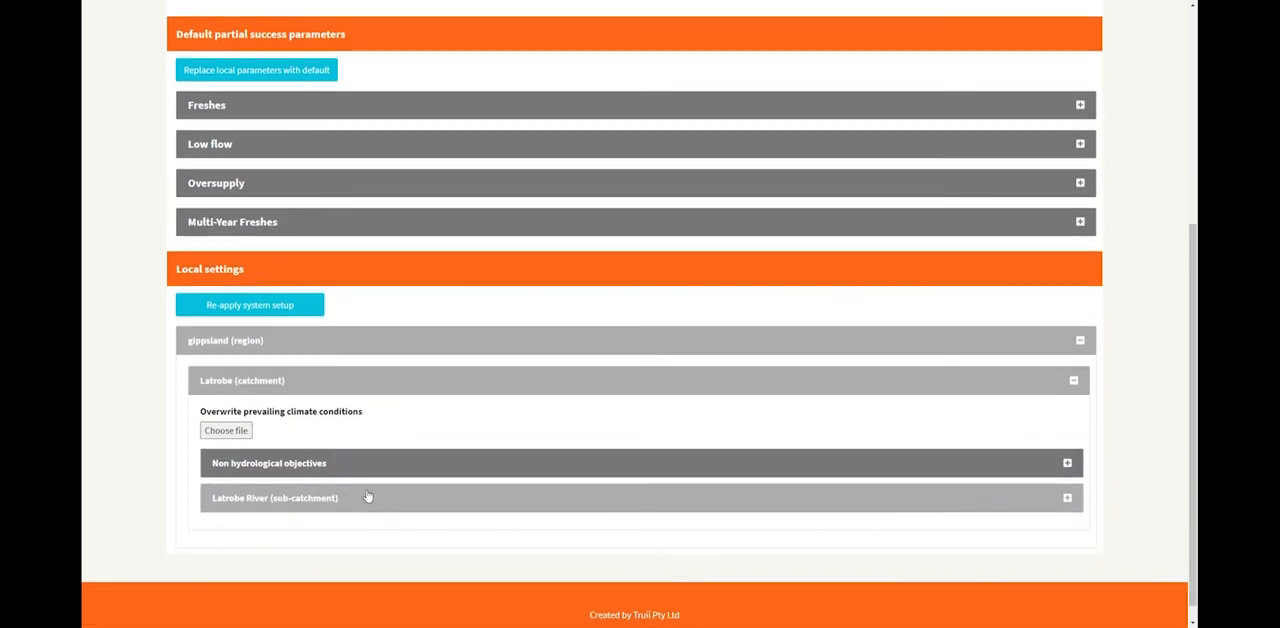
click(368, 497)
scroll(368, 497, down, 2)
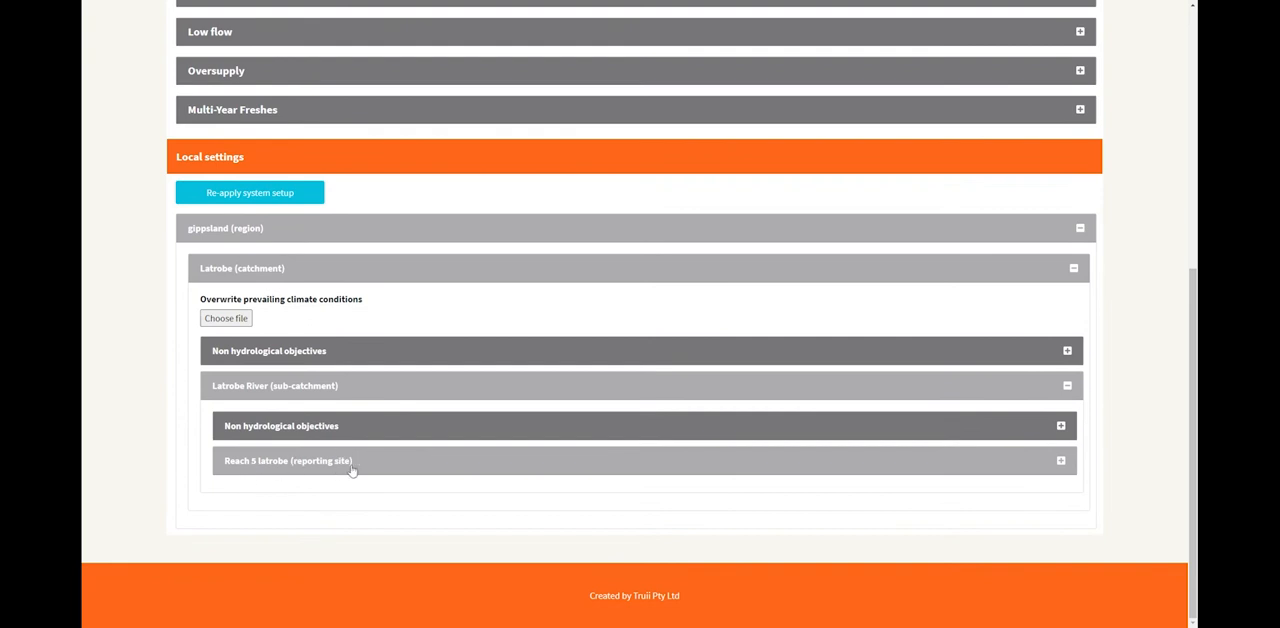
click(381, 463)
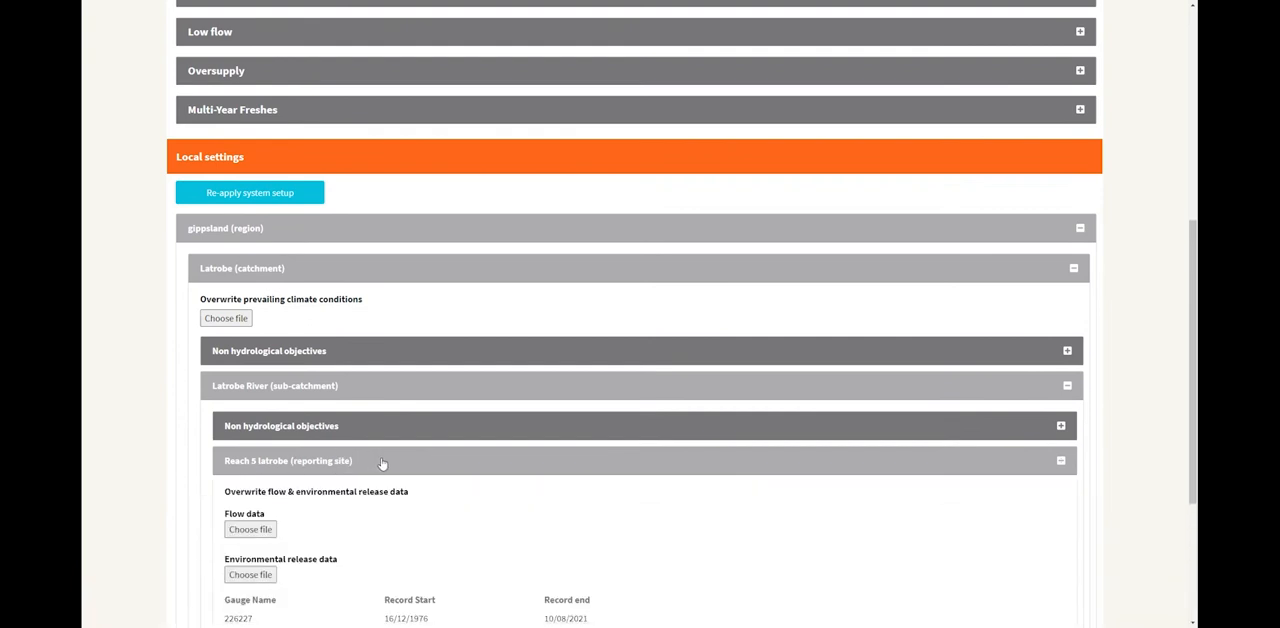
Add a discharge flow rule to the Reach 5 latrobe reporting site and name it "freshes".
scroll(381, 463, down, 3)
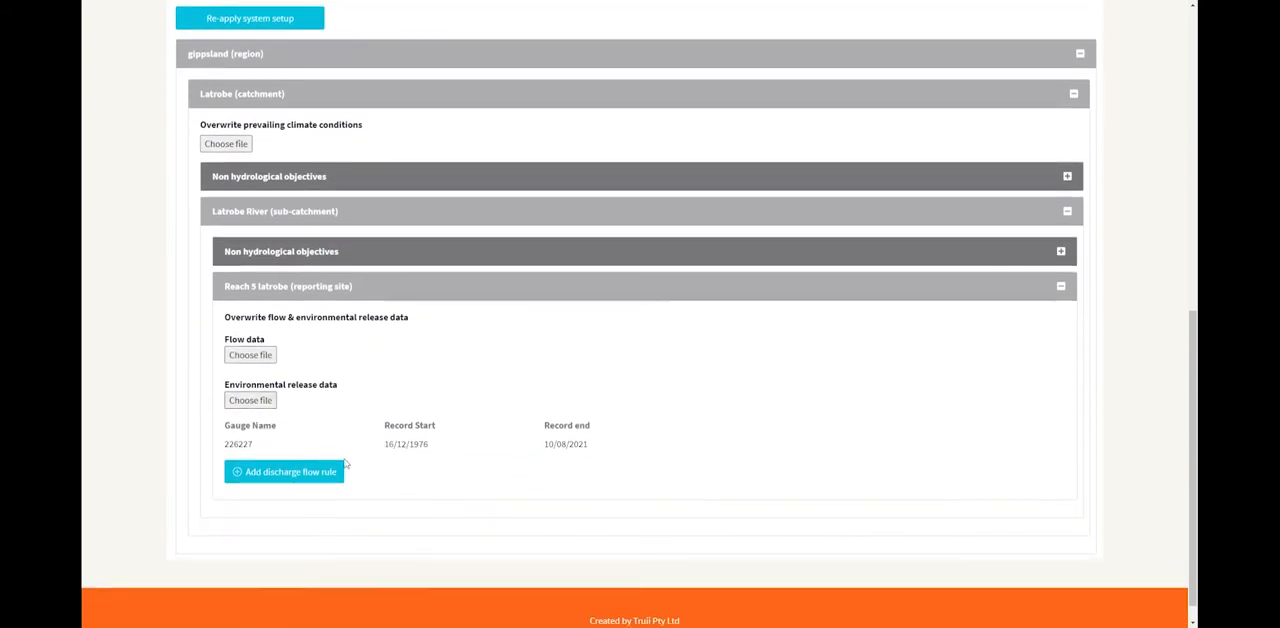
click(278, 476)
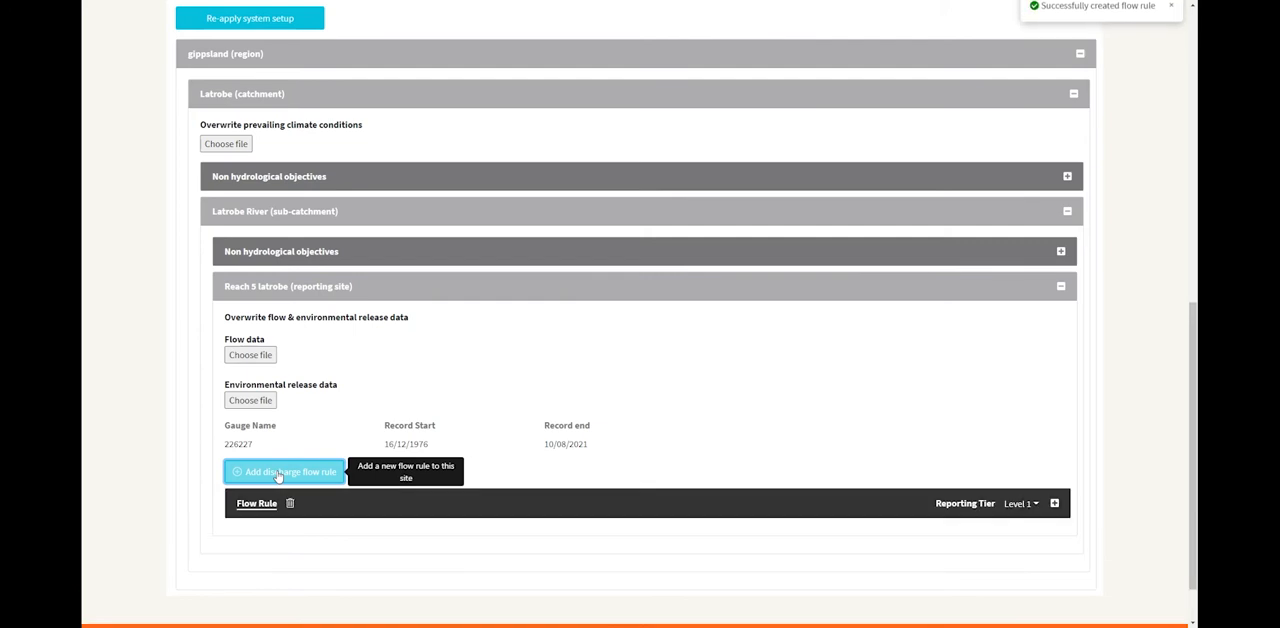
drag(283, 504, 237, 504)
text(freshes)
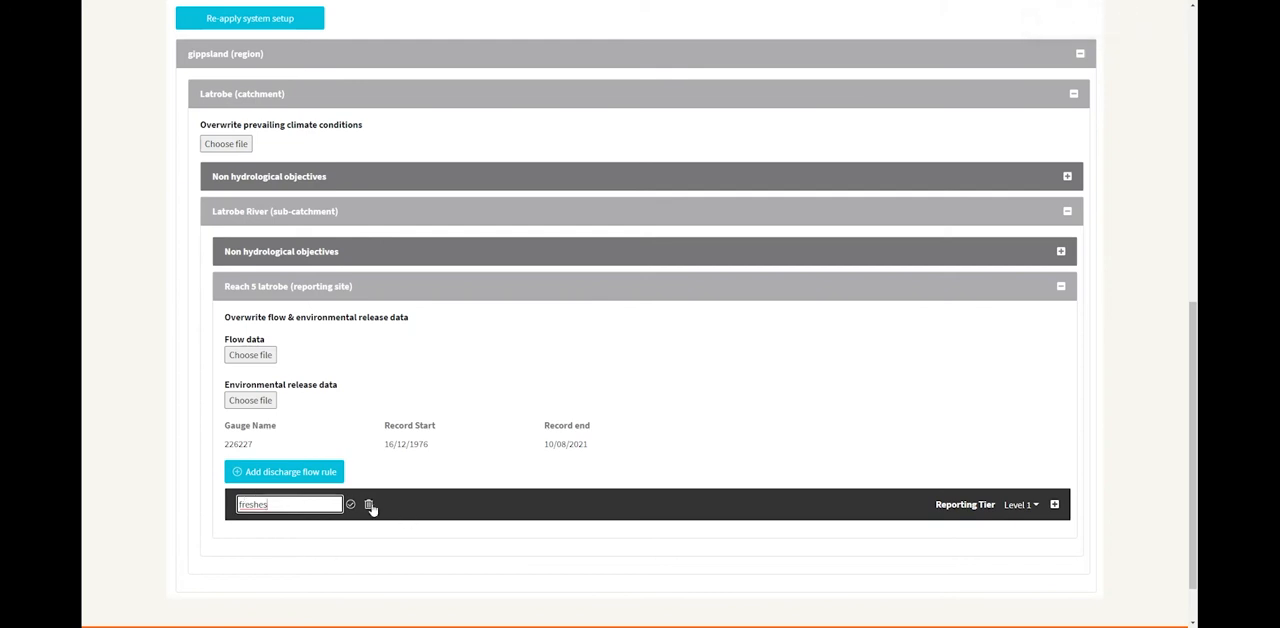
click(350, 505)
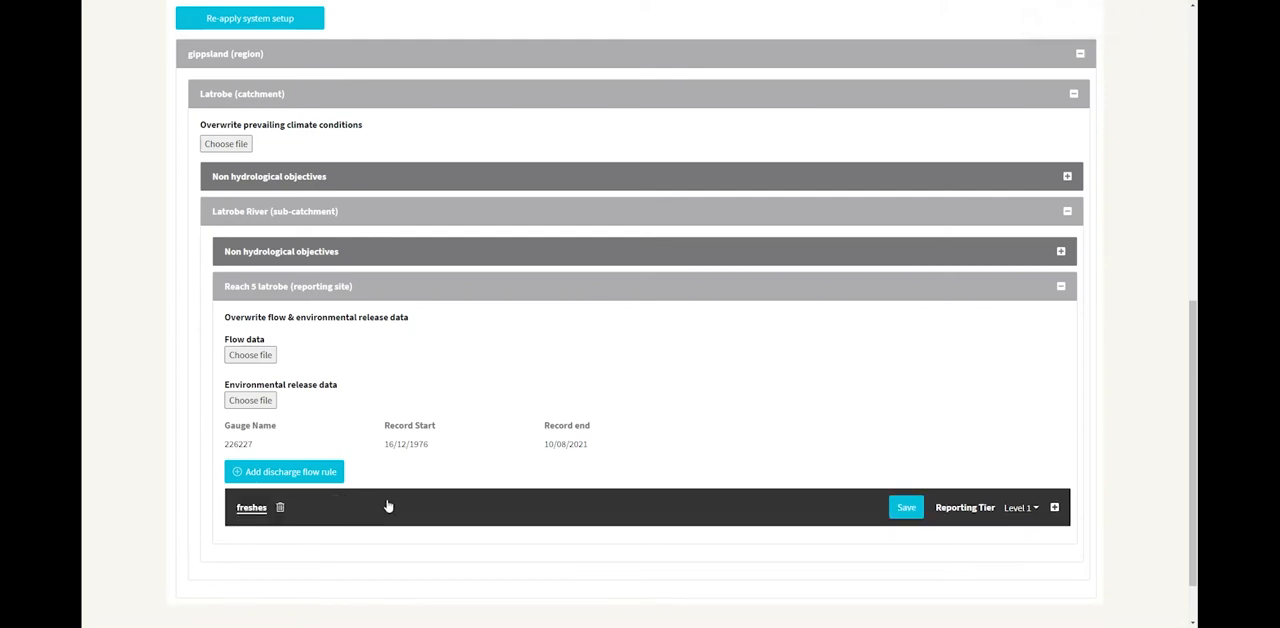
Open the freshes flow rule and set its start month to June and its end date to 30 November.
click(389, 512)
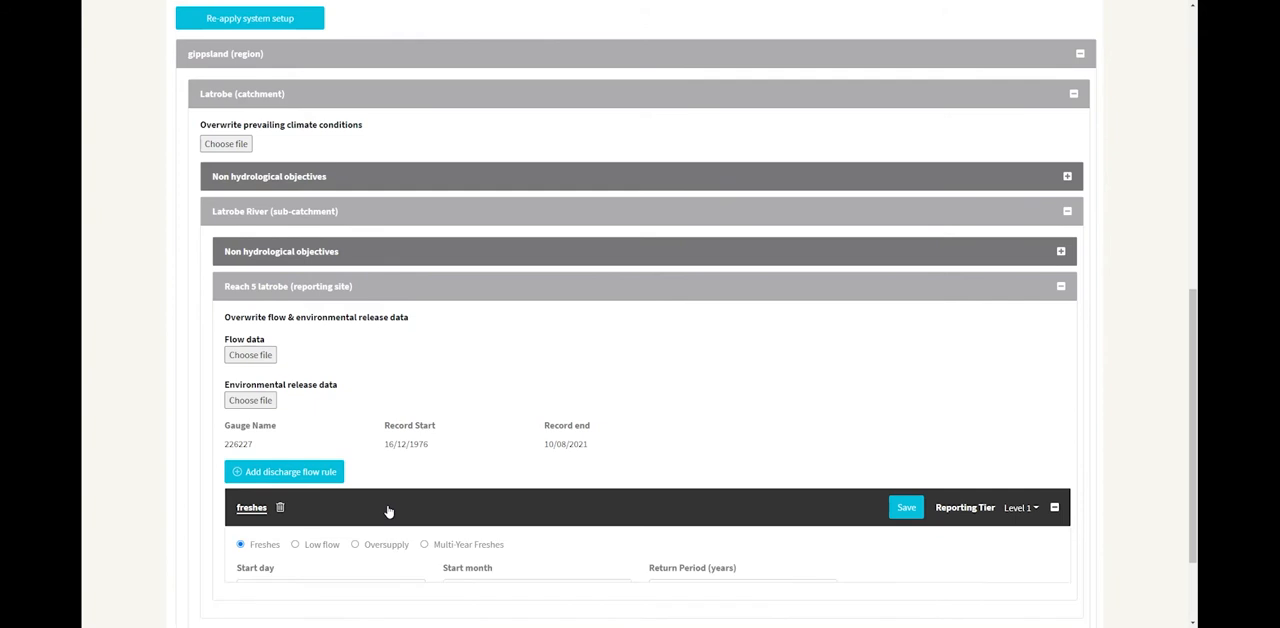
scroll(389, 512, down, 2)
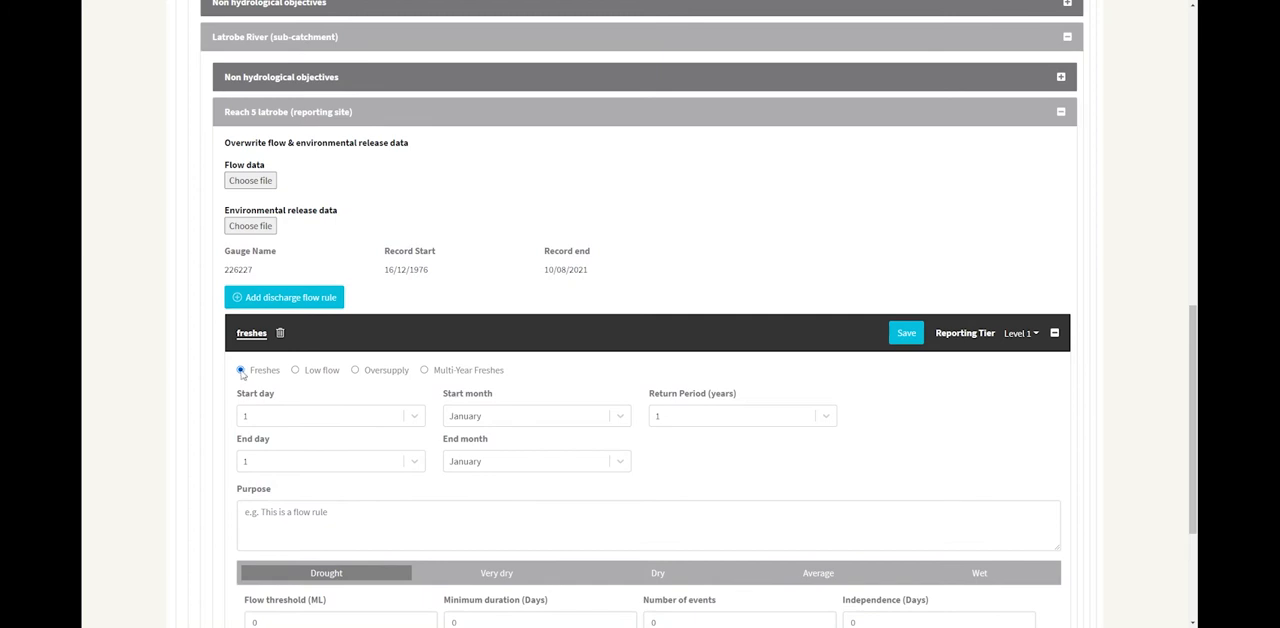
click(530, 415)
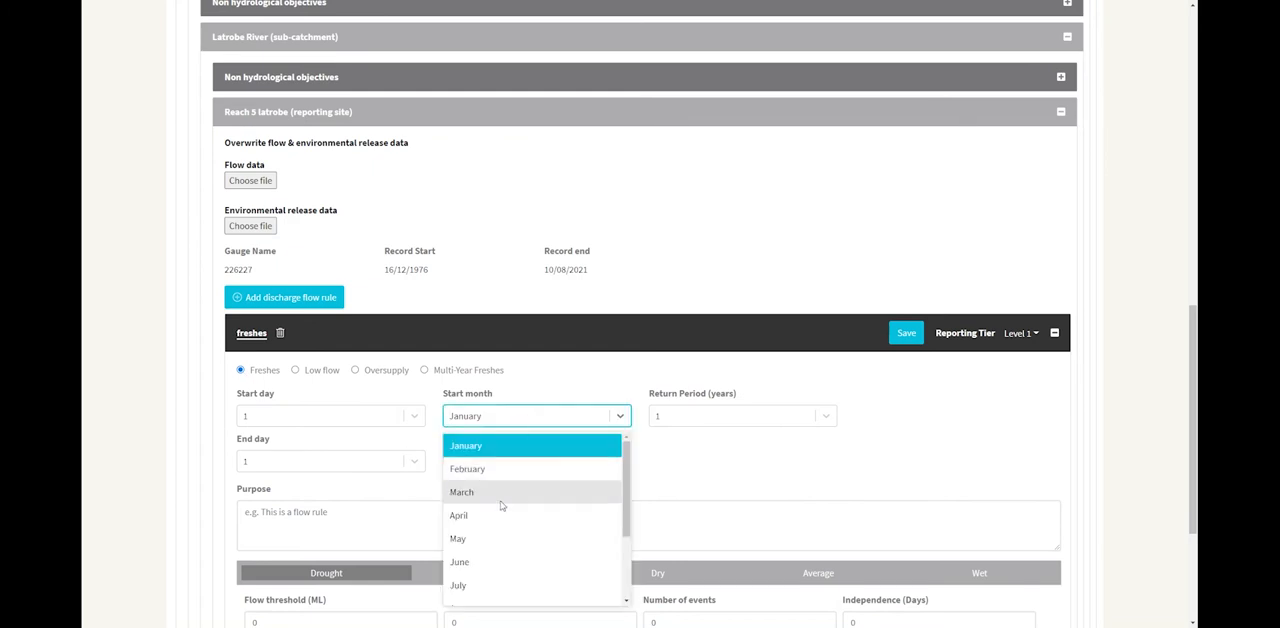
click(485, 562)
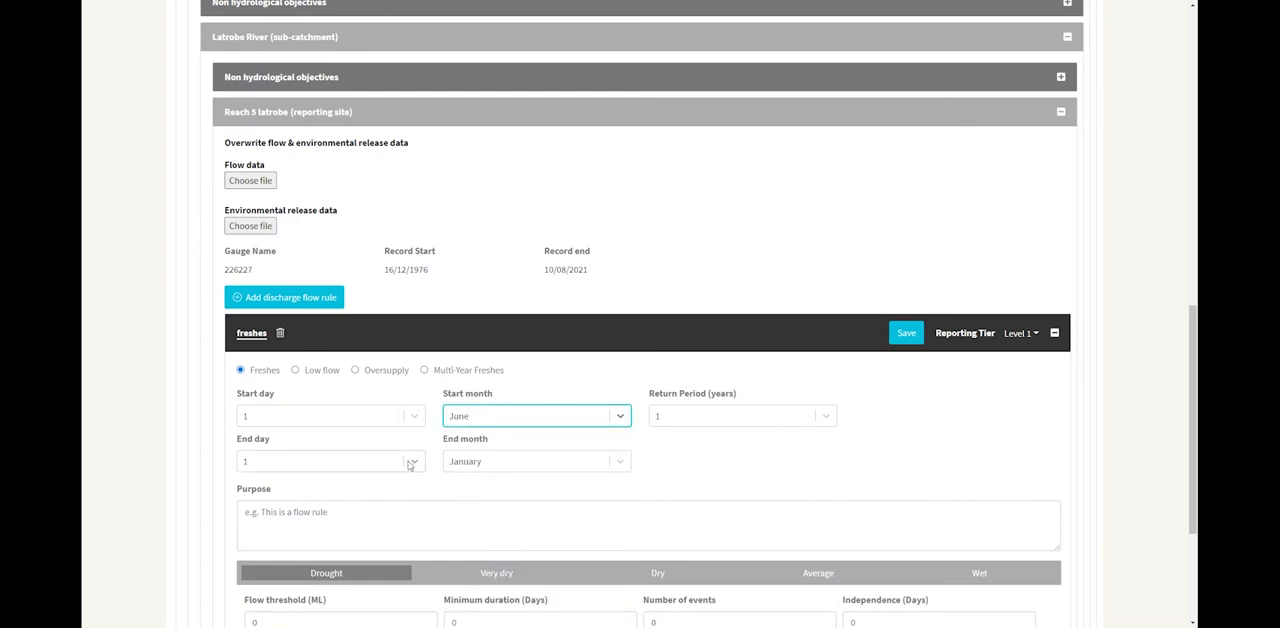
click(511, 470)
scroll(487, 588, down, 2)
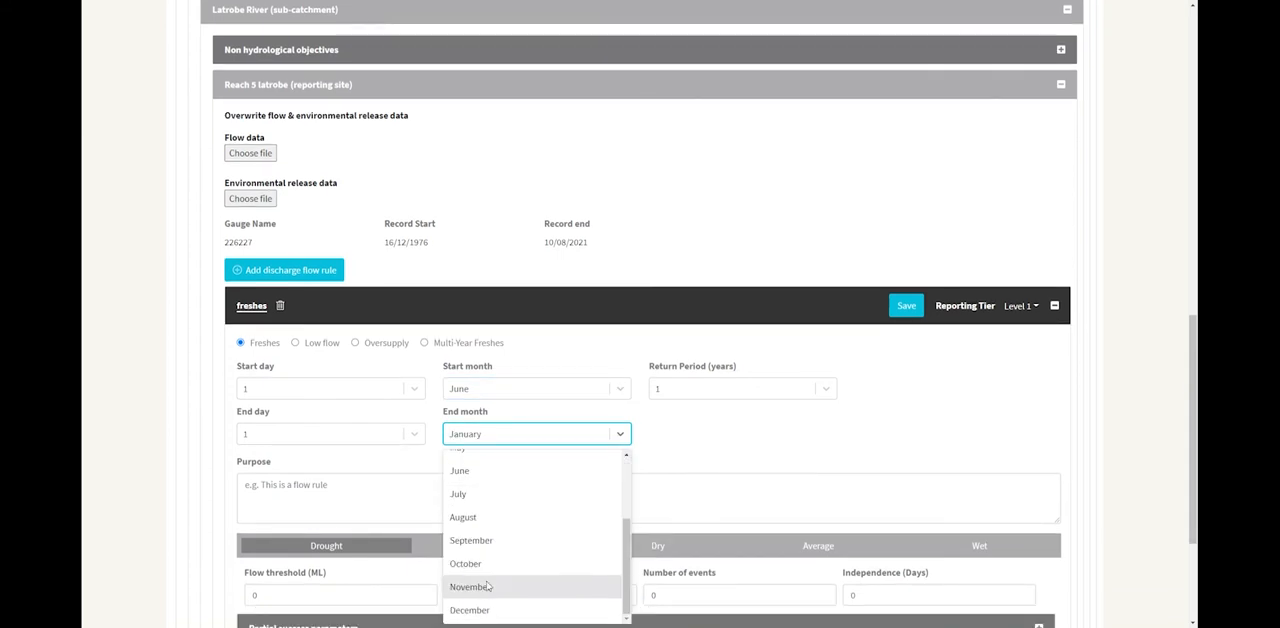
click(487, 588)
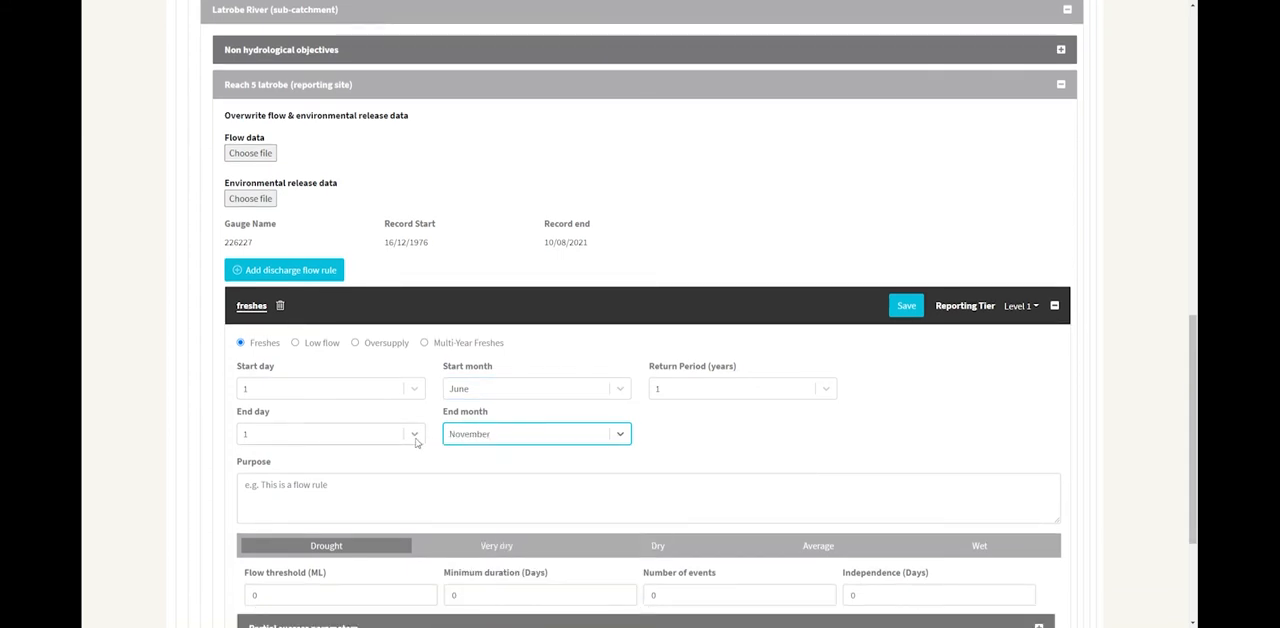
click(416, 442)
scroll(380, 510, down, 5)
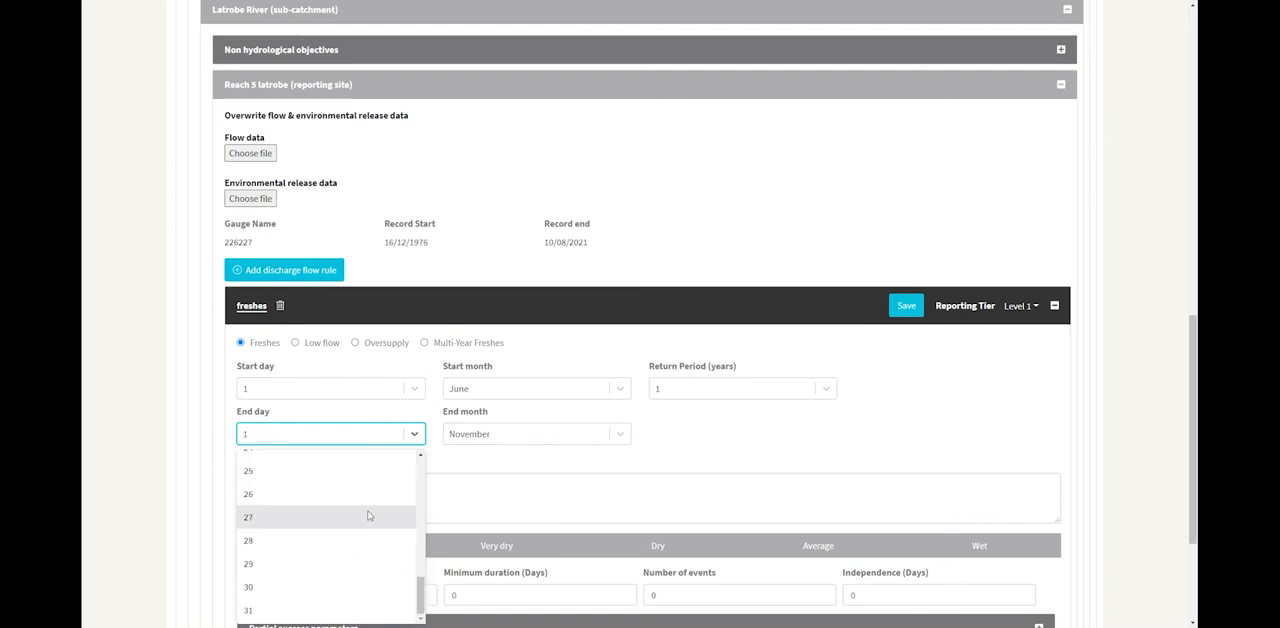
click(311, 588)
click(668, 437)
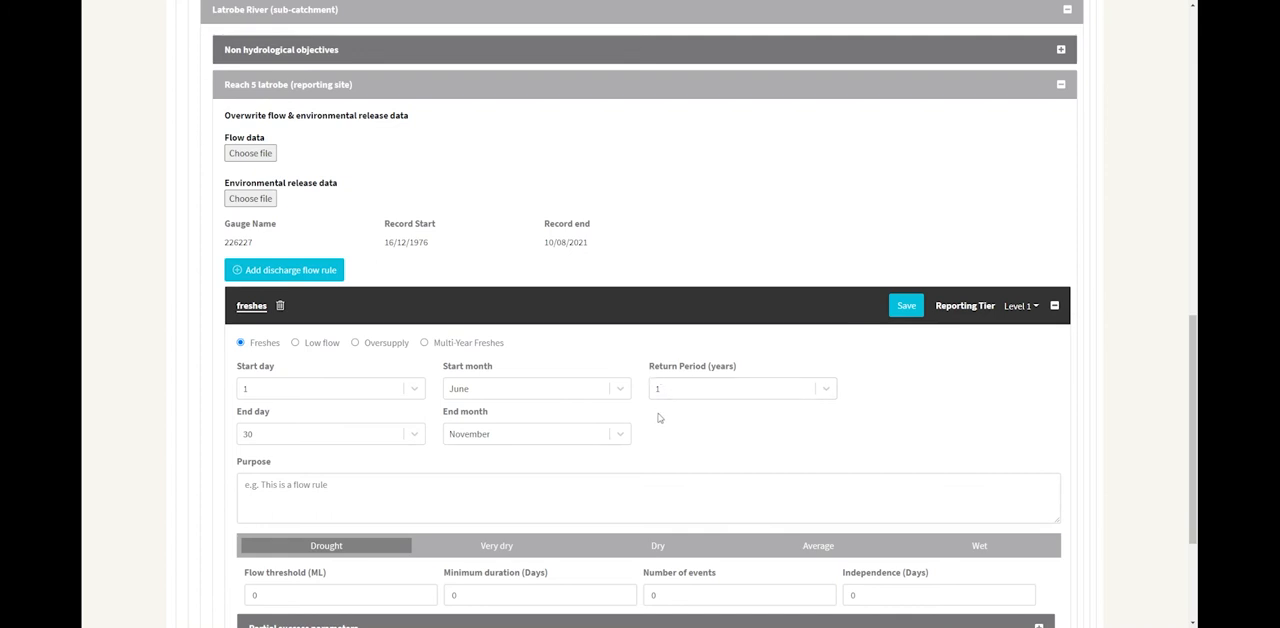
Add Level 2 to the freshes flow rule's reporting tiers alongside Level 1.
scroll(659, 418, down, 1)
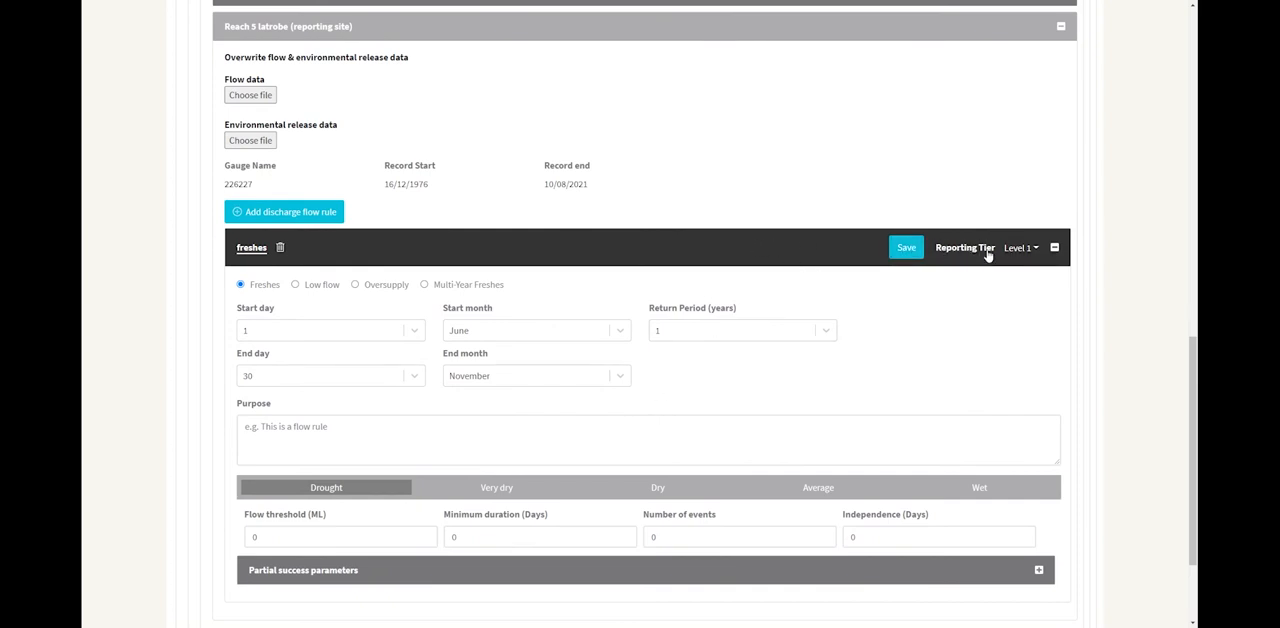
click(1034, 248)
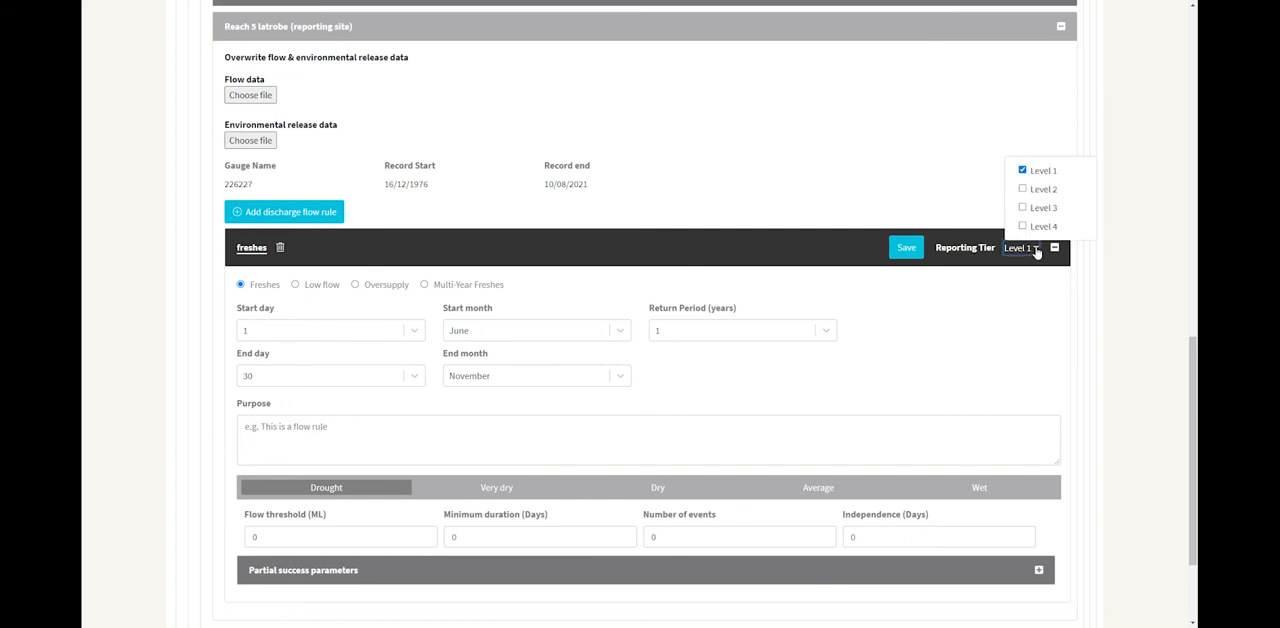
click(1024, 191)
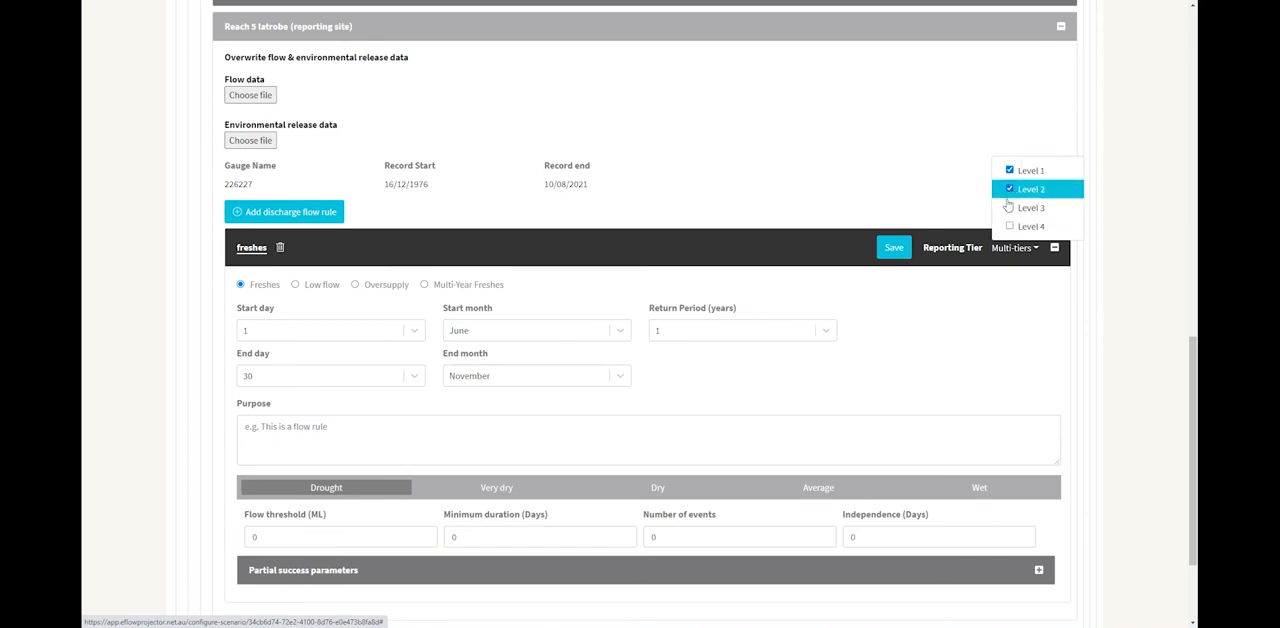
Finish the reporting tier selection with Level 1 and Level 2 ticked and reopen the freshes flow rule's settings.
click(1010, 190)
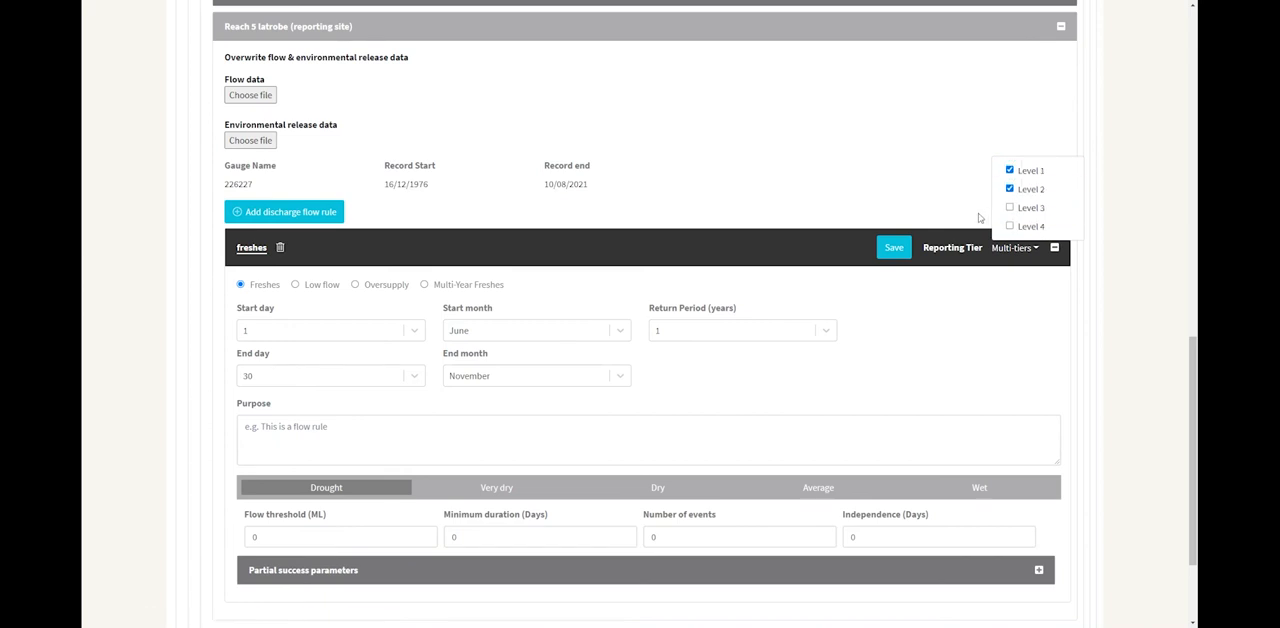
click(838, 248)
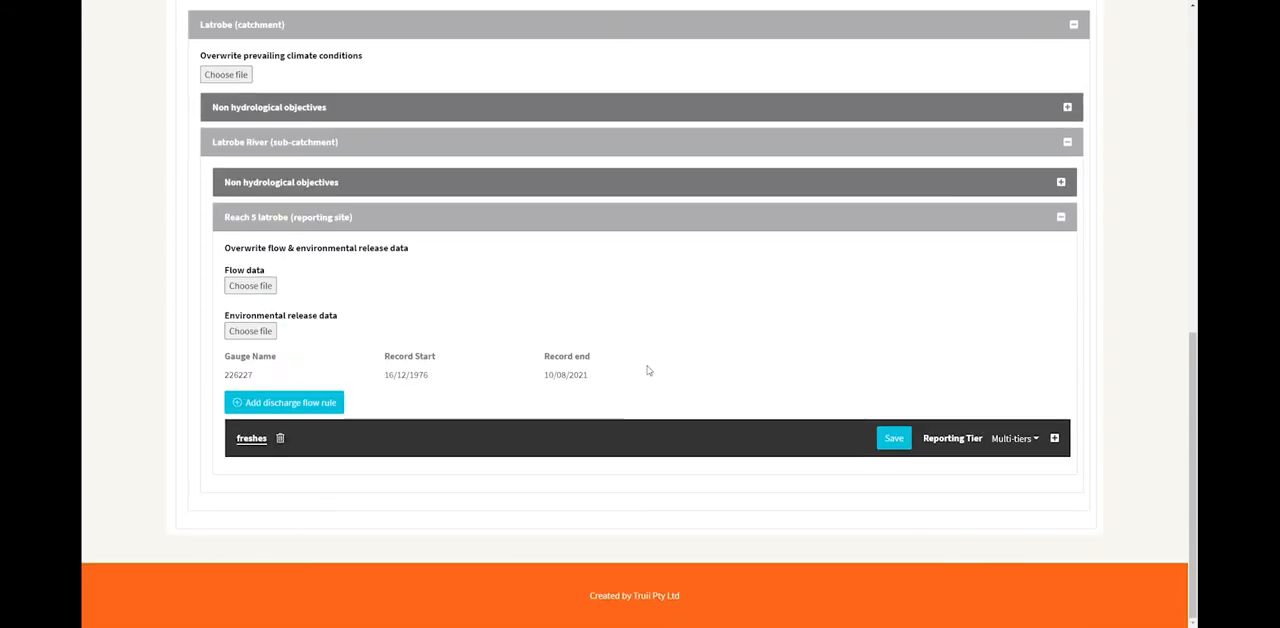
click(672, 437)
scroll(680, 323, down, 2)
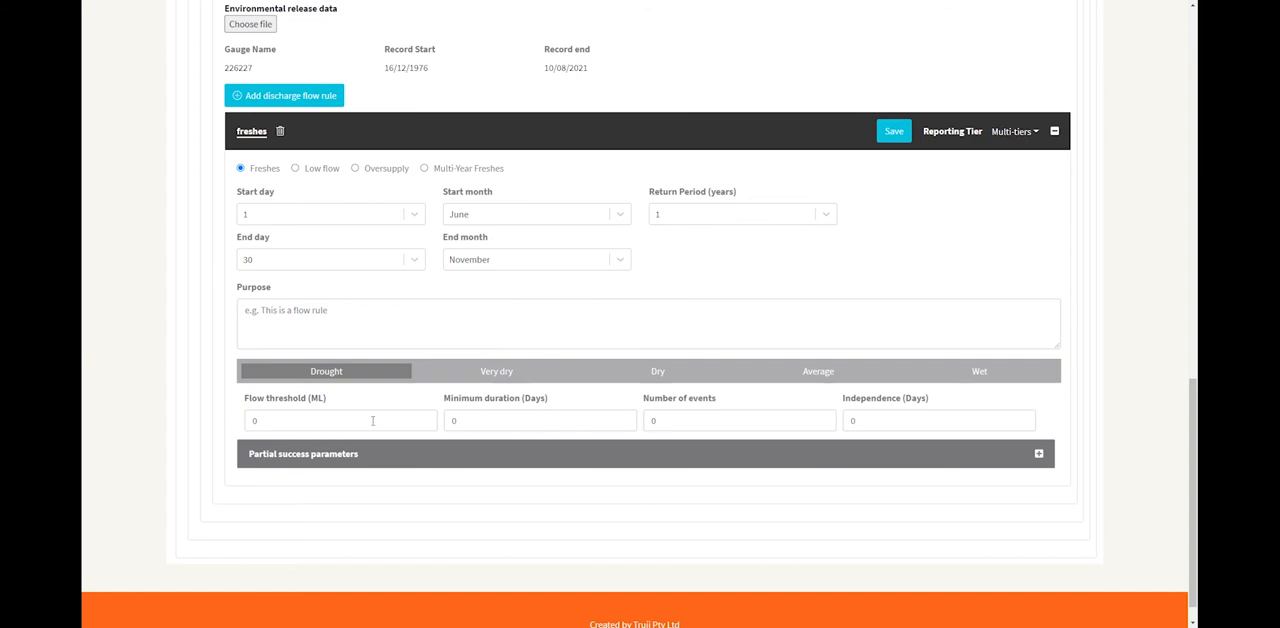
Enter "freshes to allow fish movement" as the purpose of the freshes flow rule.
click(259, 313)
text(treshe)
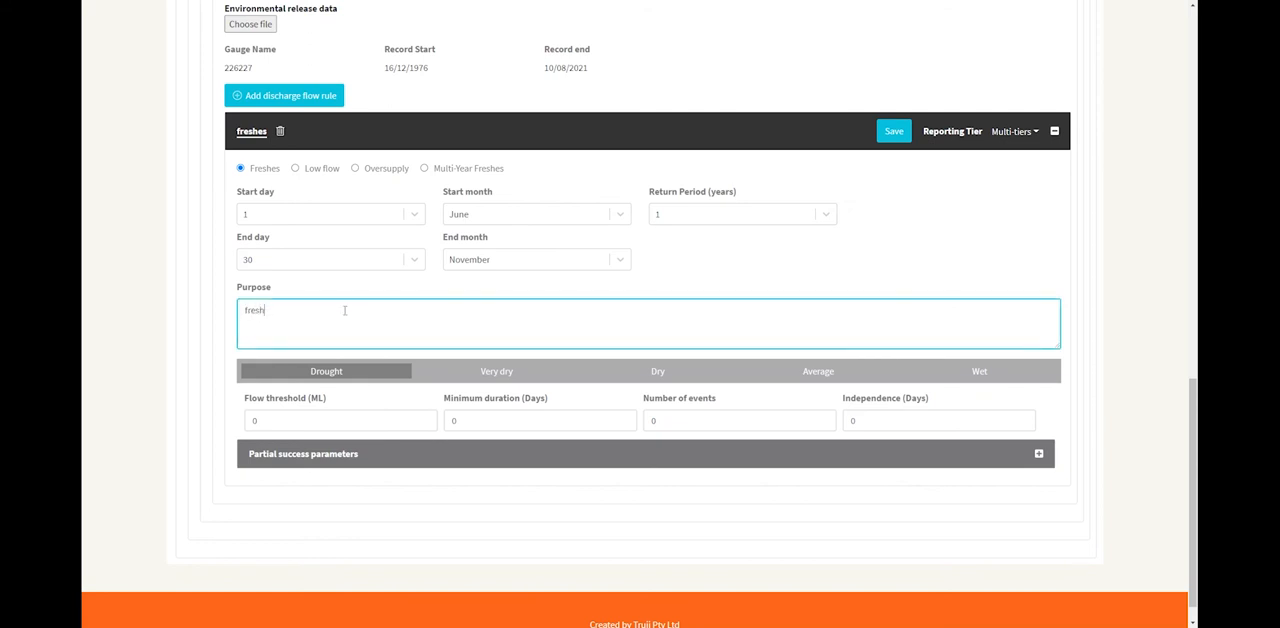
text(s to allow fish movement)
For Drought conditions, set the flow threshold to 2200 ML, minimum duration to 1 day, number of events to 2 and independence to 7 days.
scroll(236, 336, down, 1)
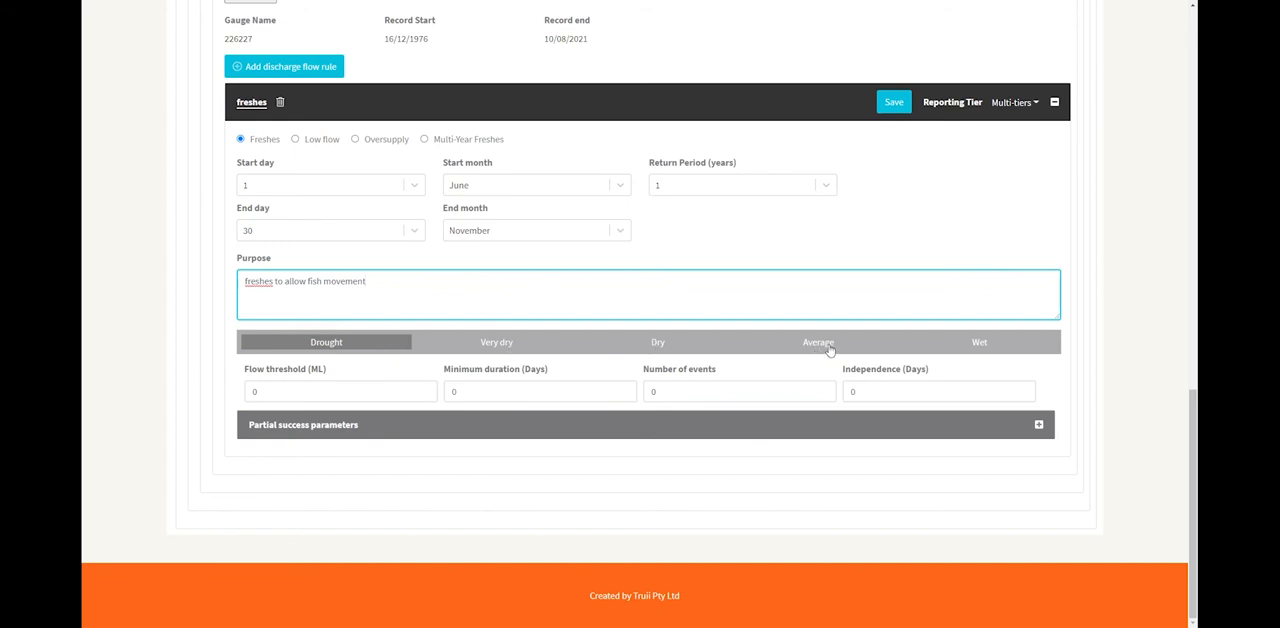
click(267, 393)
double_click(267, 393)
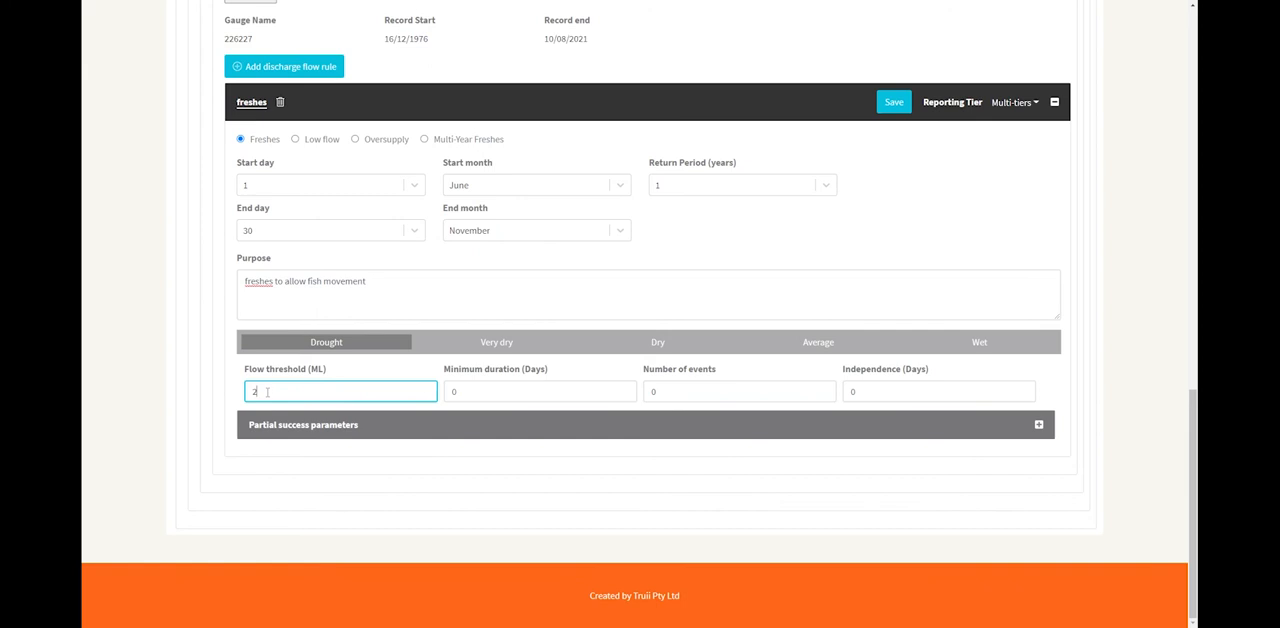
text(2200)
click(452, 392)
drag(450, 392, 461, 394)
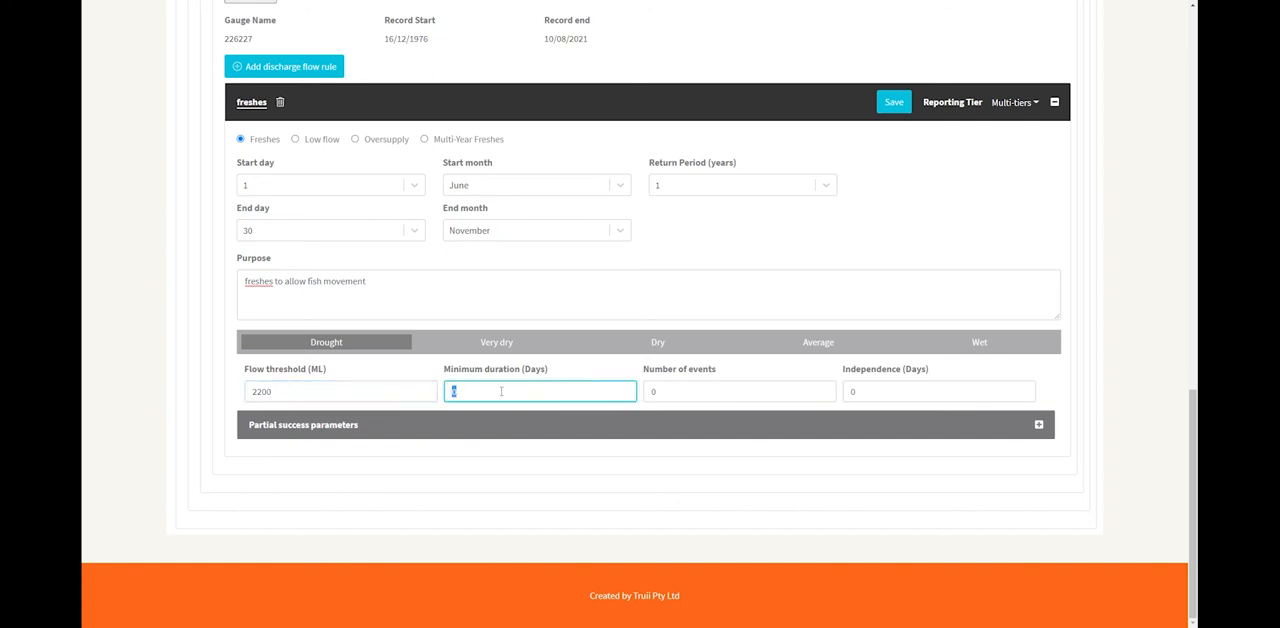
text(1)
drag(650, 392, 671, 392)
text(2)
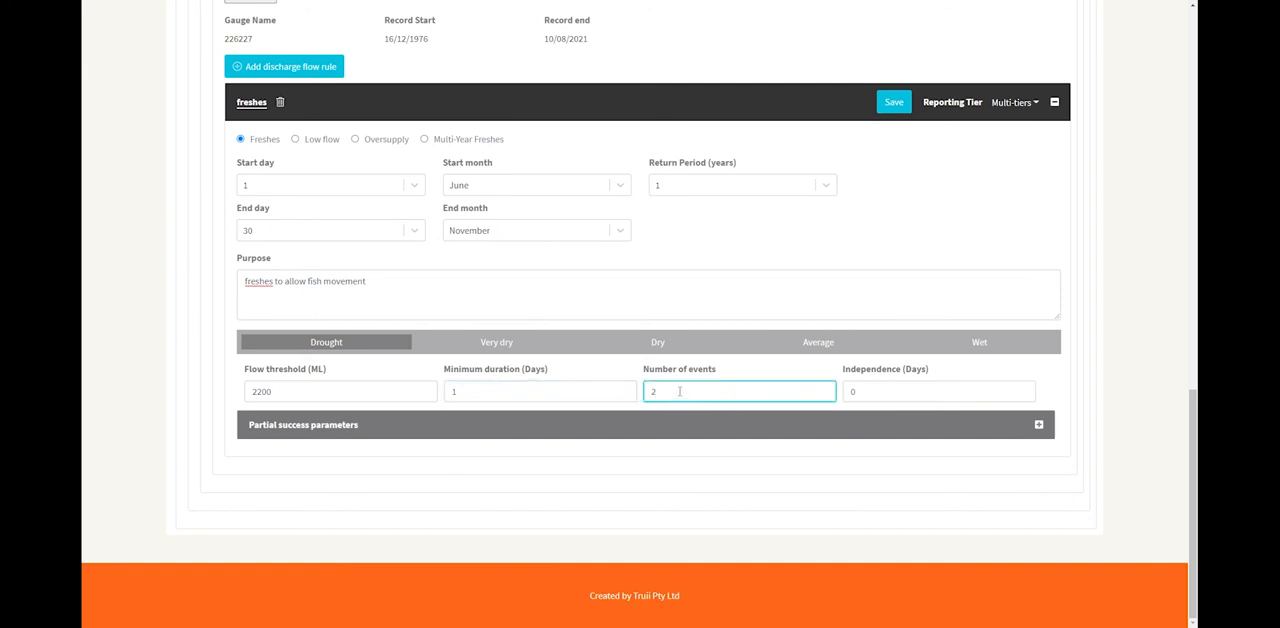
drag(849, 392, 865, 390)
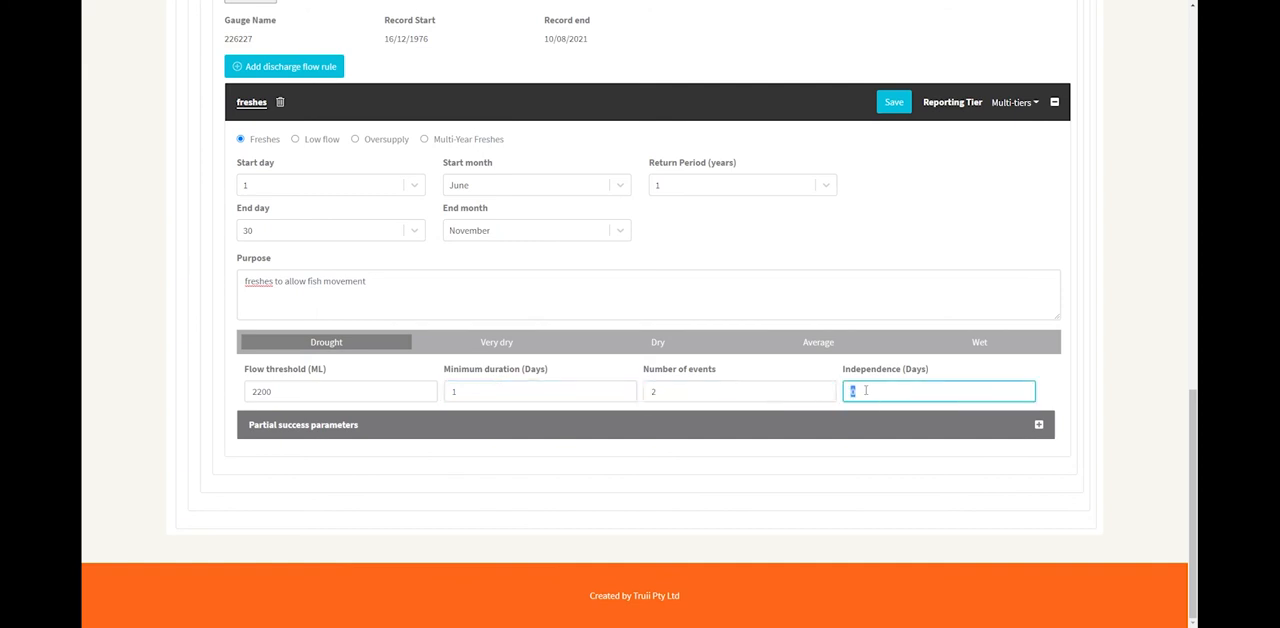
text(7)
For Very dry conditions, set flow threshold to 2200 ML, minimum duration to 1 day, number of events to 2 and independence to 7 days.
click(495, 343)
drag(258, 392, 245, 398)
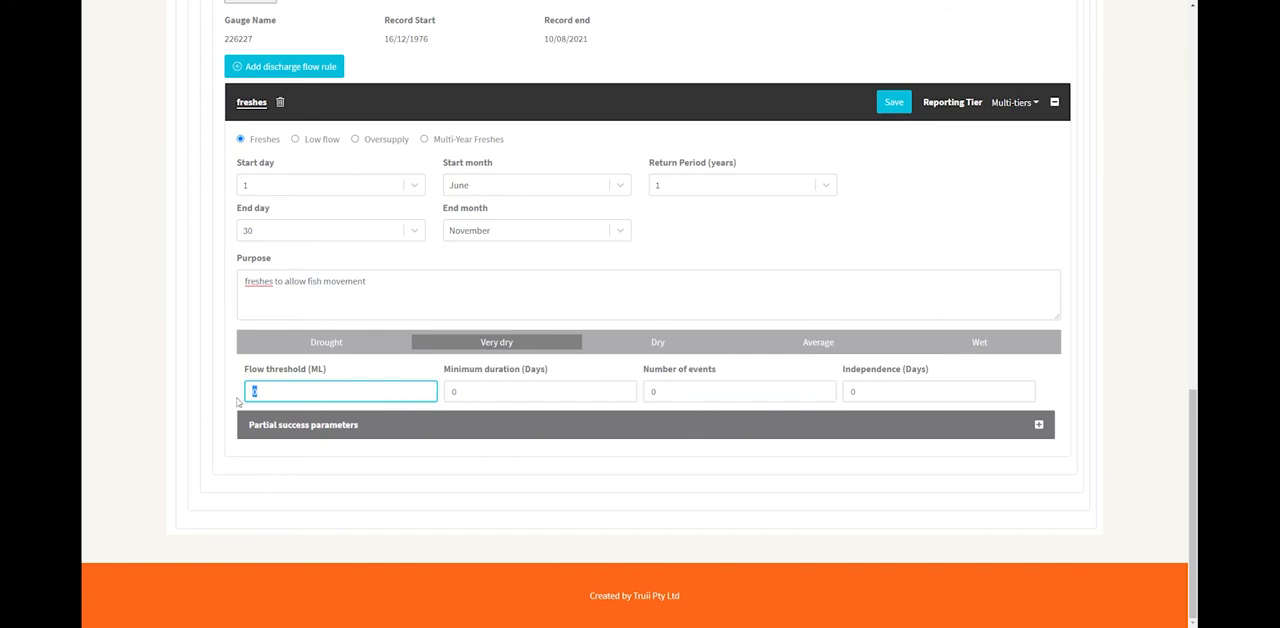
text(2200)
key(Tab)
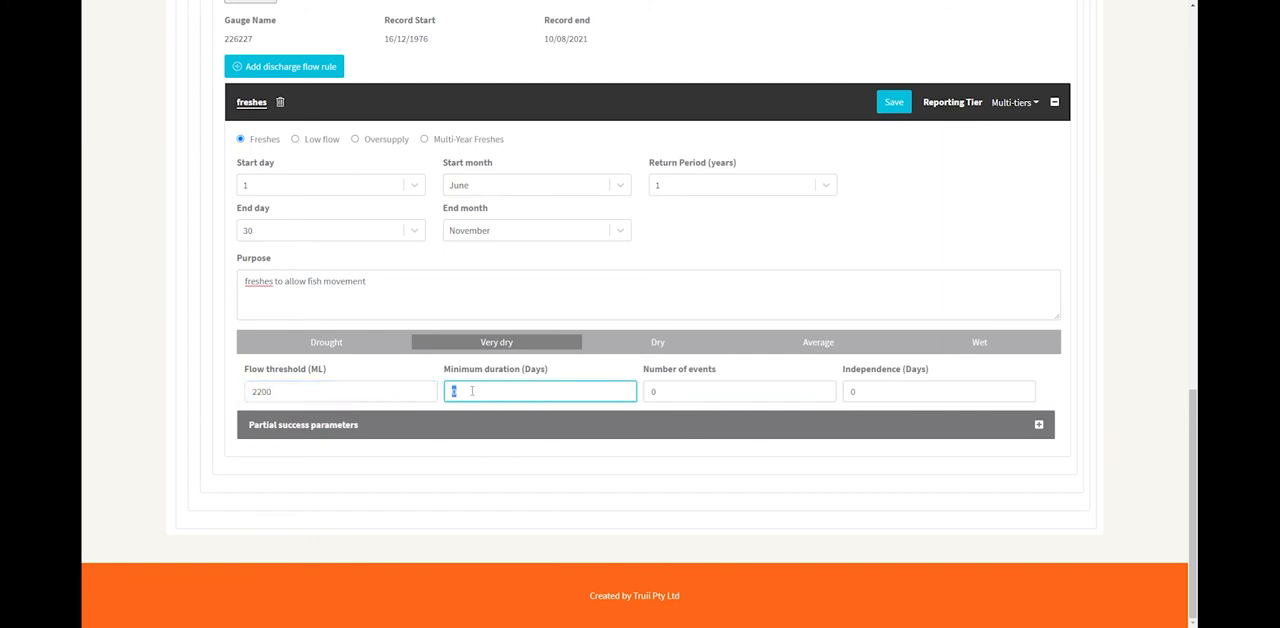
text(1)
key(Tab)
text(2)
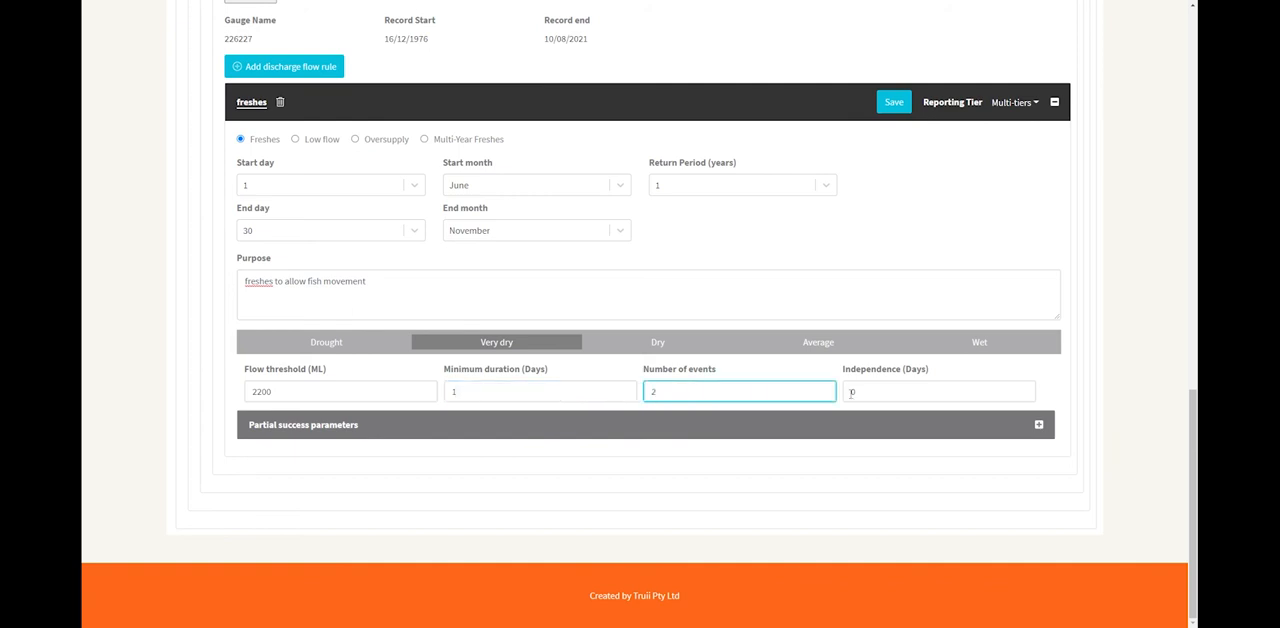
key(Tab)
text(7)
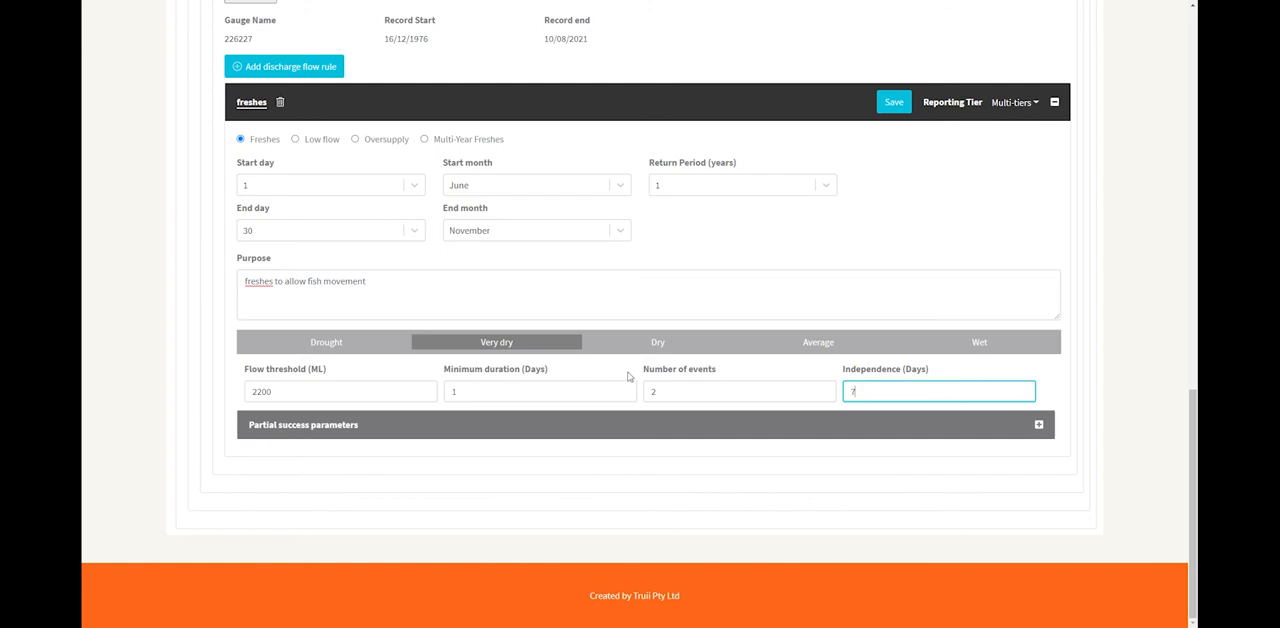
For Dry conditions, set flow threshold to 2200 ML, minimum duration to 1 day, number of events to 2 and independence to 7 days.
click(658, 345)
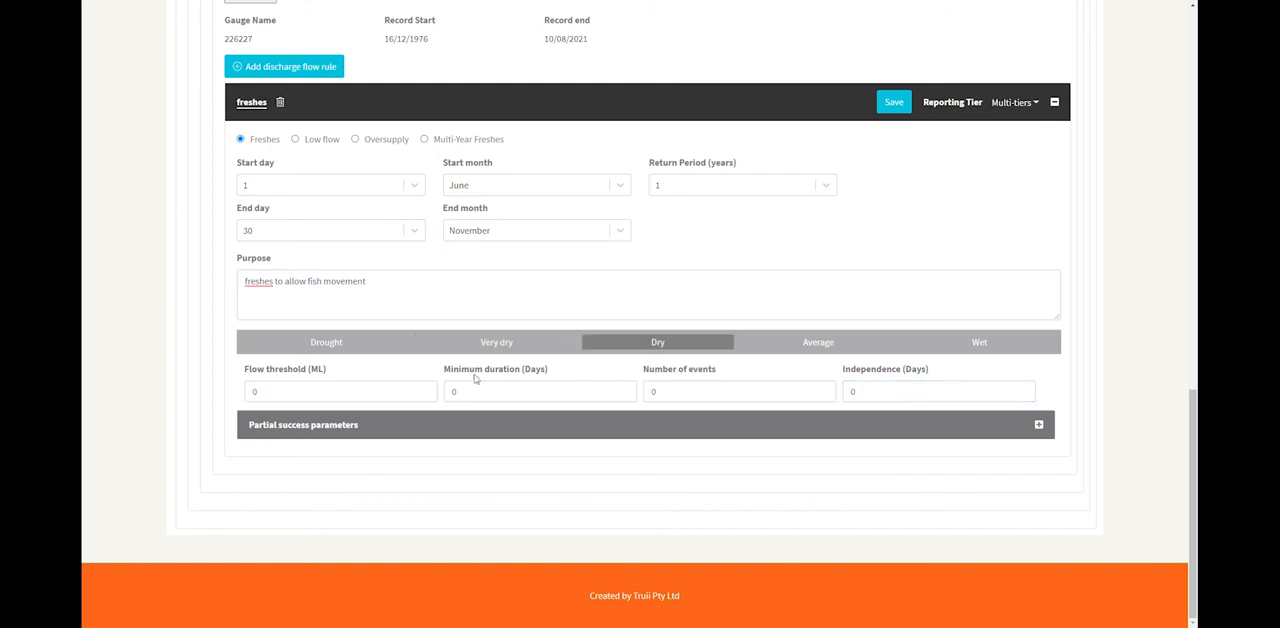
key(Tab)
text(2200)
key(Tab)
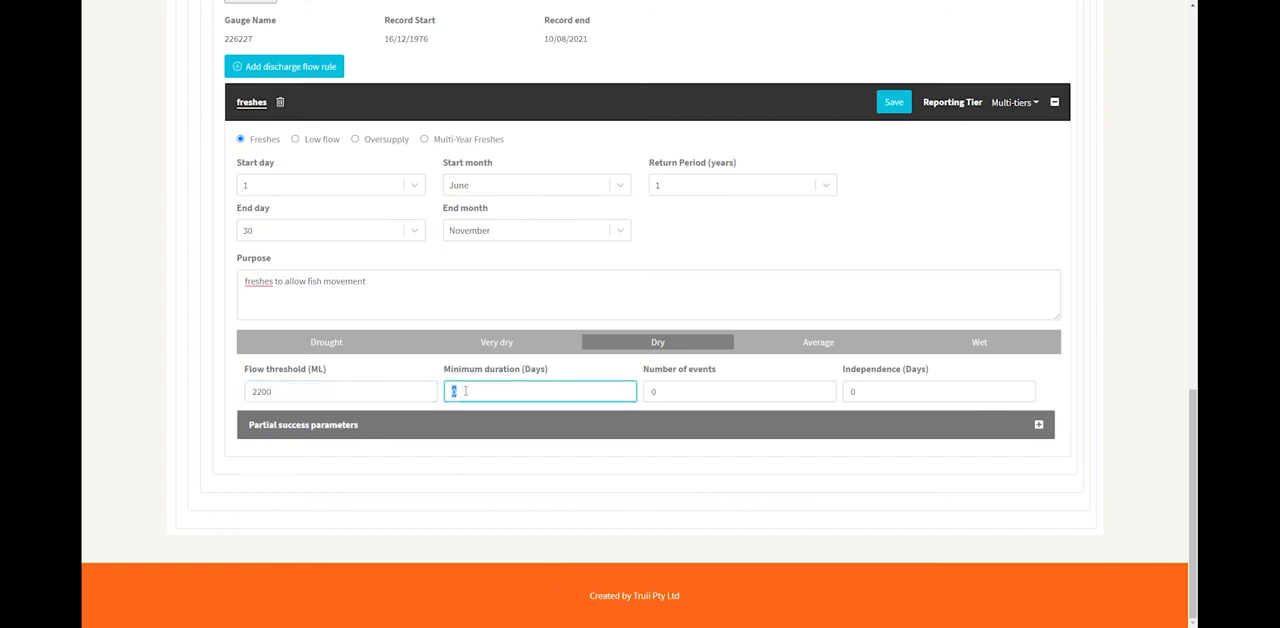
text(1)
key(Tab)
text(2)
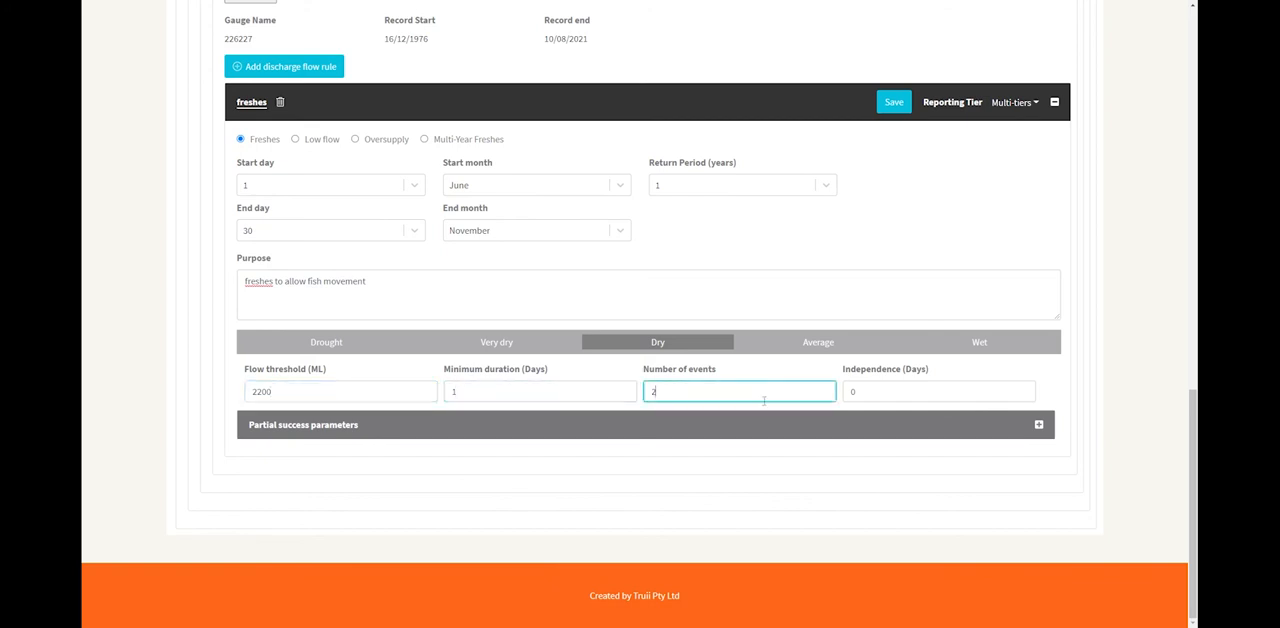
key(Tab)
drag(855, 392, 850, 391)
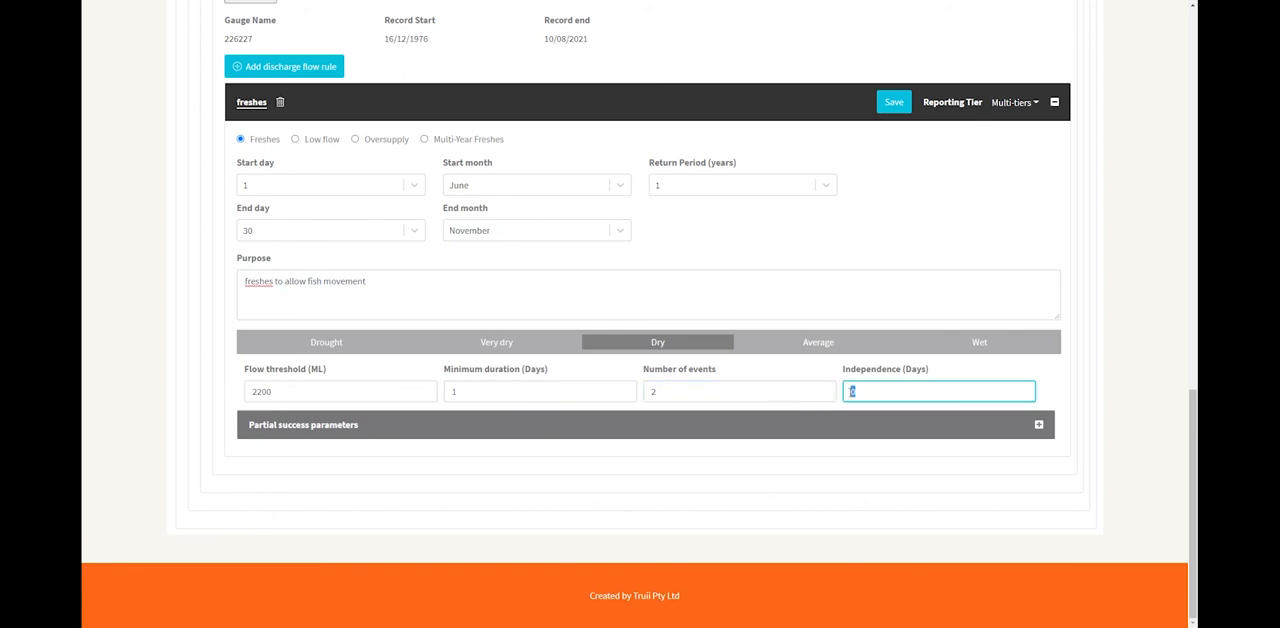
For Average conditions, set flow threshold to 2200 ML, minimum duration to 2 days, number of events to 3 and independence to 7 days.
click(809, 348)
drag(262, 391, 252, 391)
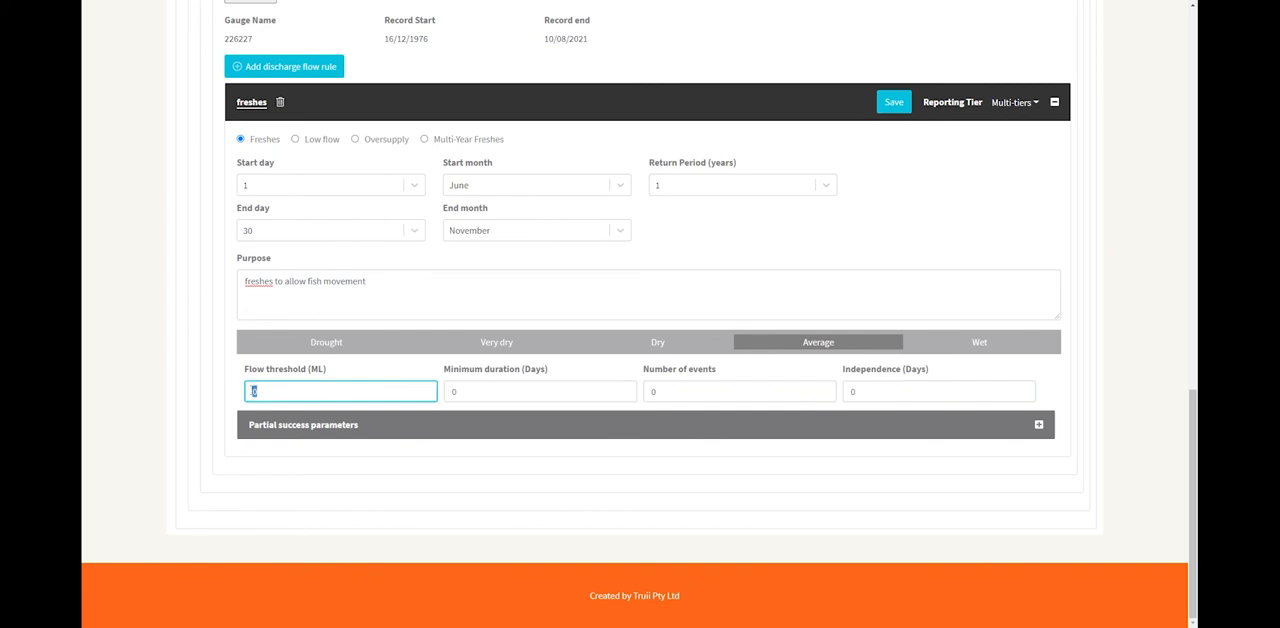
text(2200)
drag(452, 391, 488, 392)
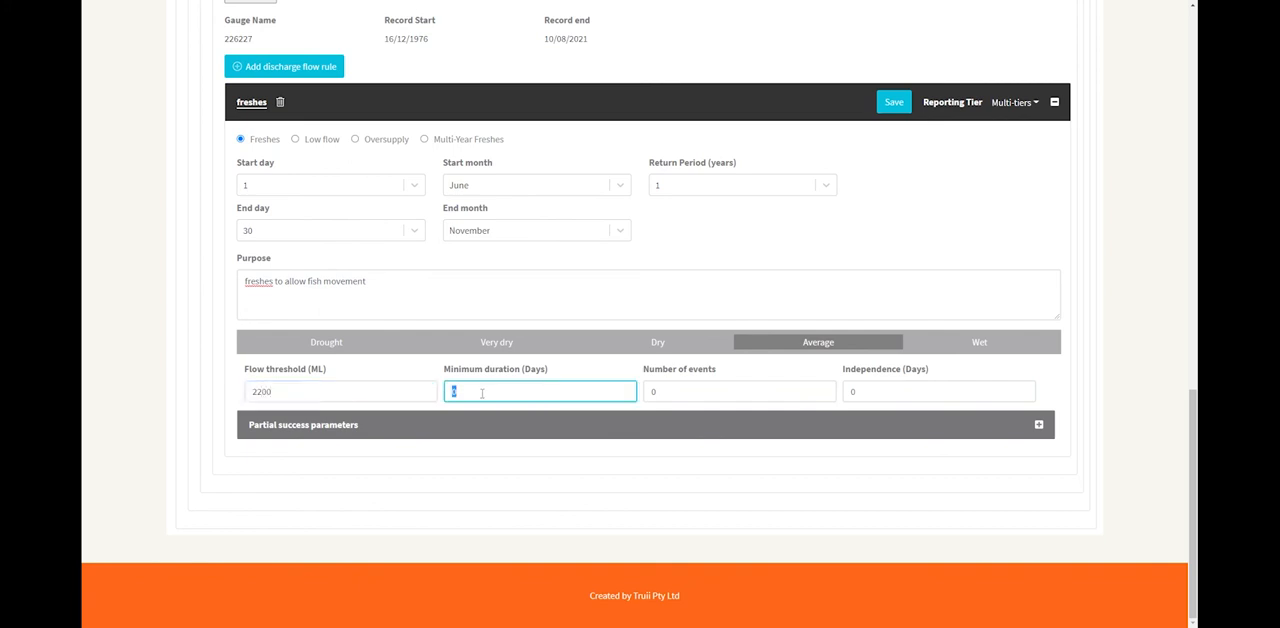
text(2)
drag(651, 391, 684, 391)
text(3)
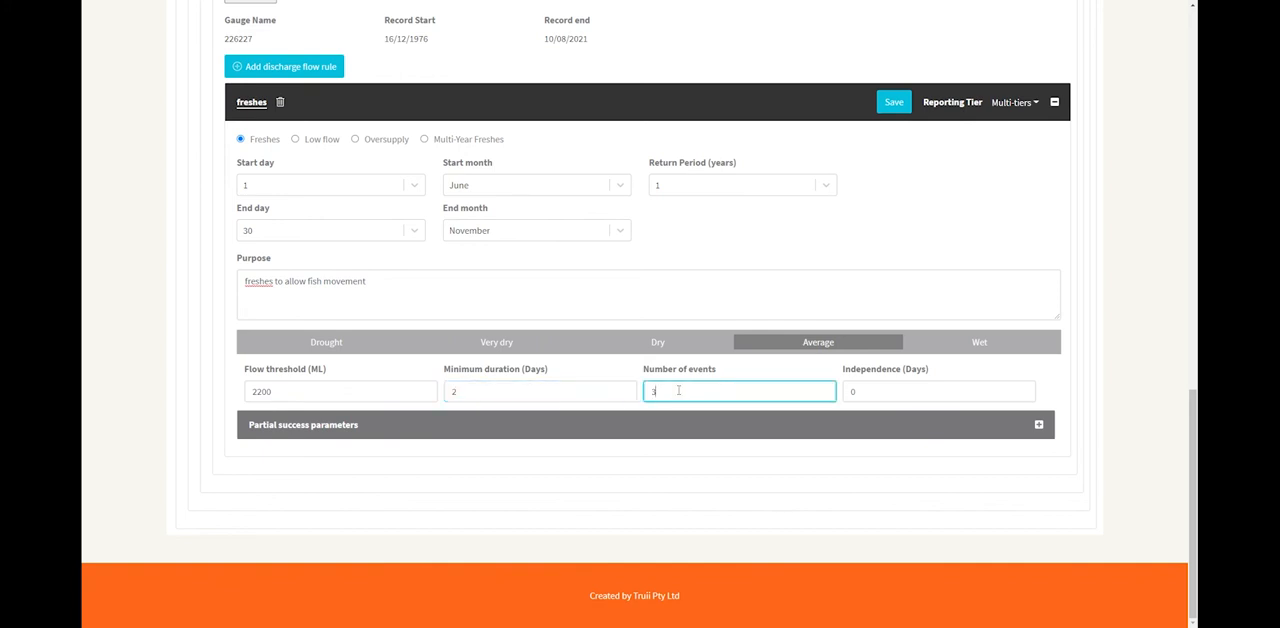
drag(849, 391, 866, 389)
text(7)
For Wet conditions, set threshold 2200 ML, minimum duration 4 days, 3 events and independence 7 days, and save the flow rule.
click(979, 343)
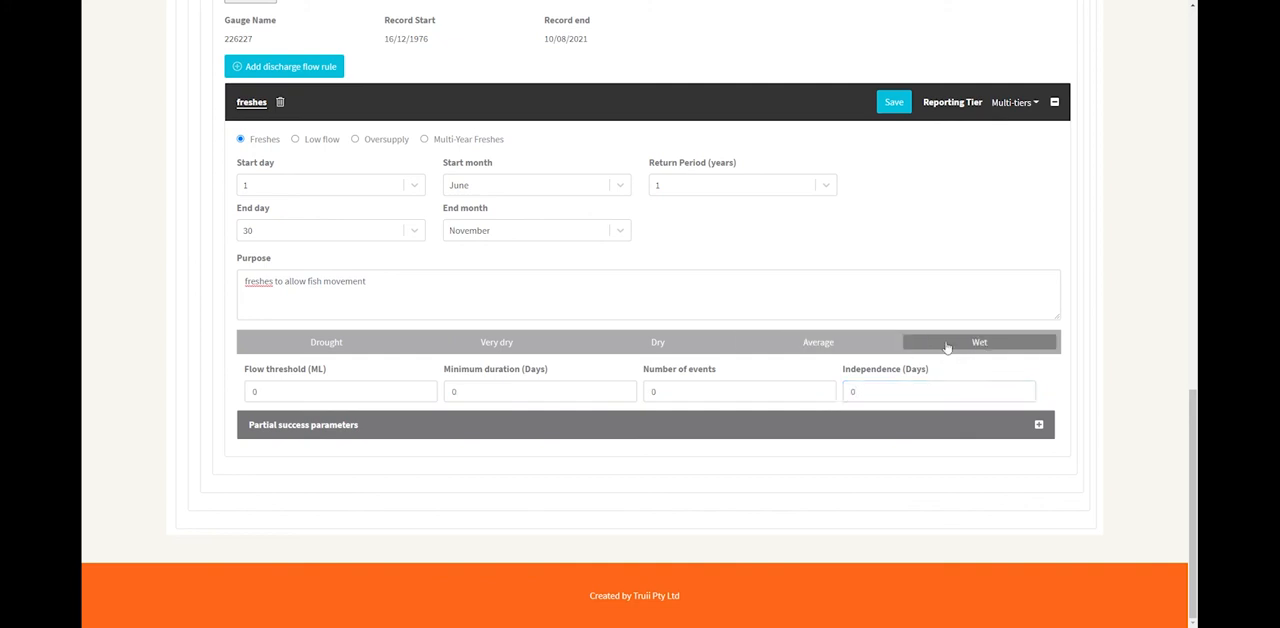
drag(254, 391, 279, 396)
text(2200)
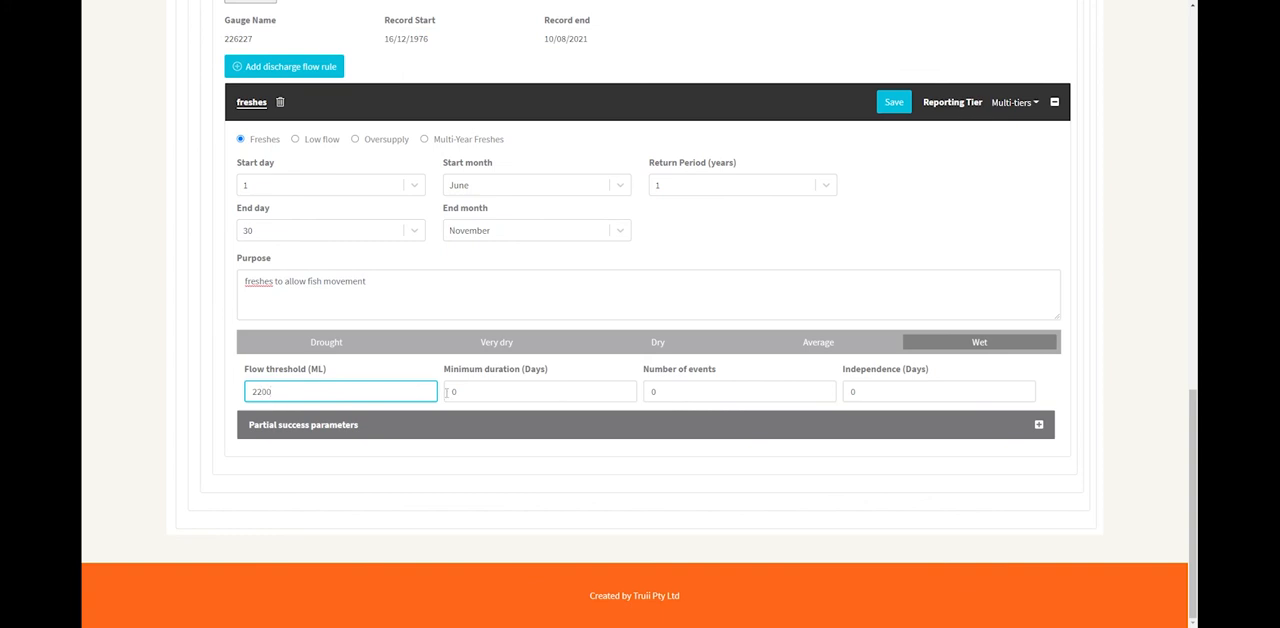
drag(450, 391, 485, 391)
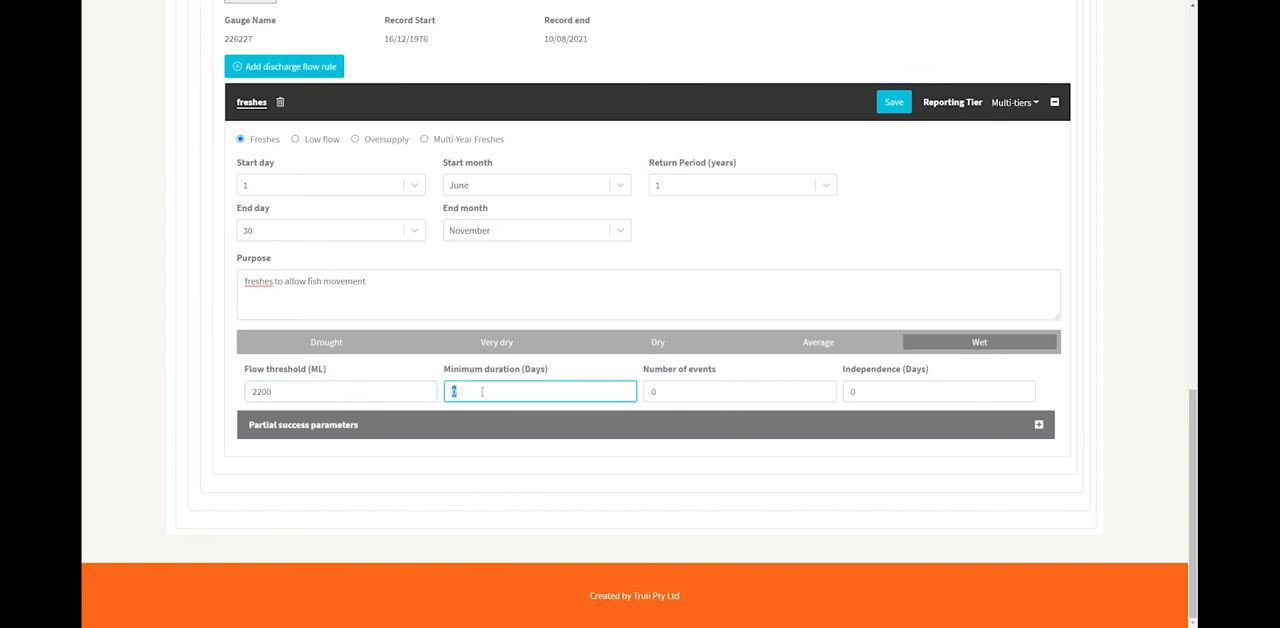
drag(646, 391, 651, 391)
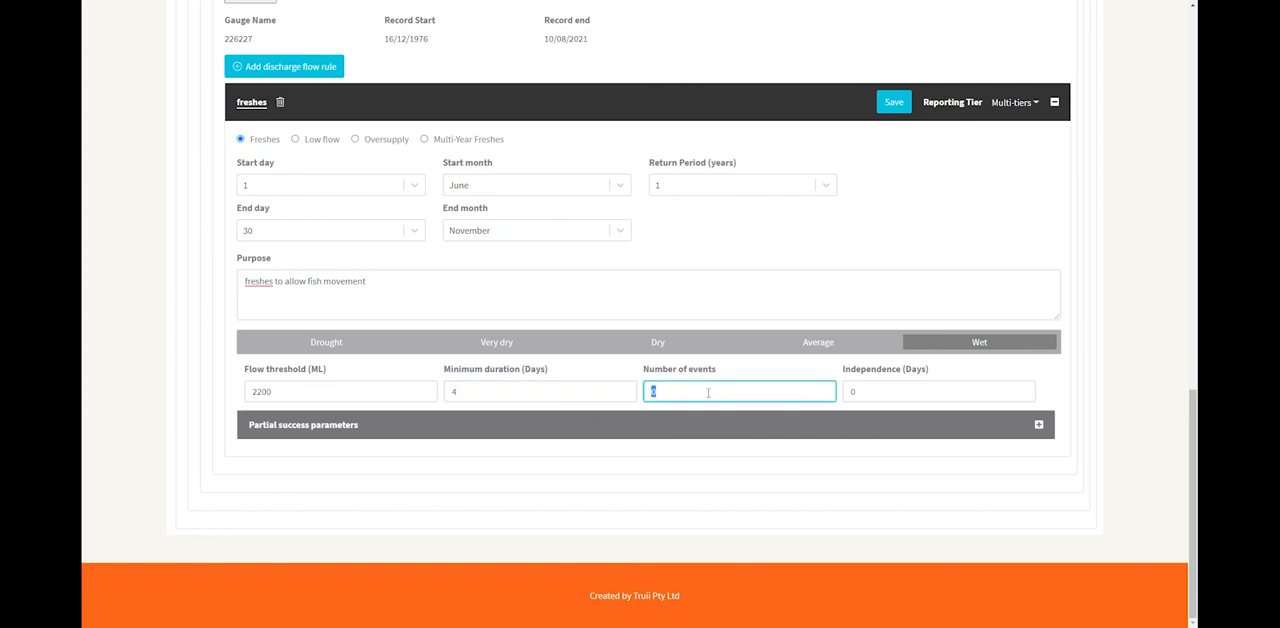
text(3)
drag(846, 391, 868, 393)
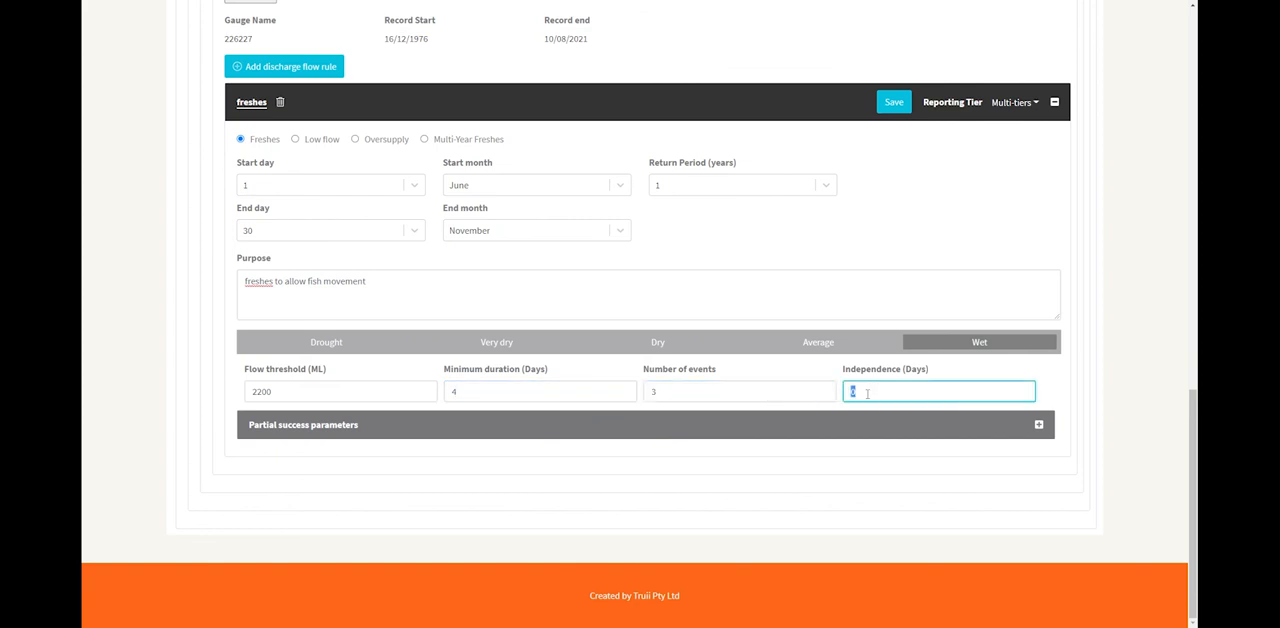
text(7)
click(892, 104)
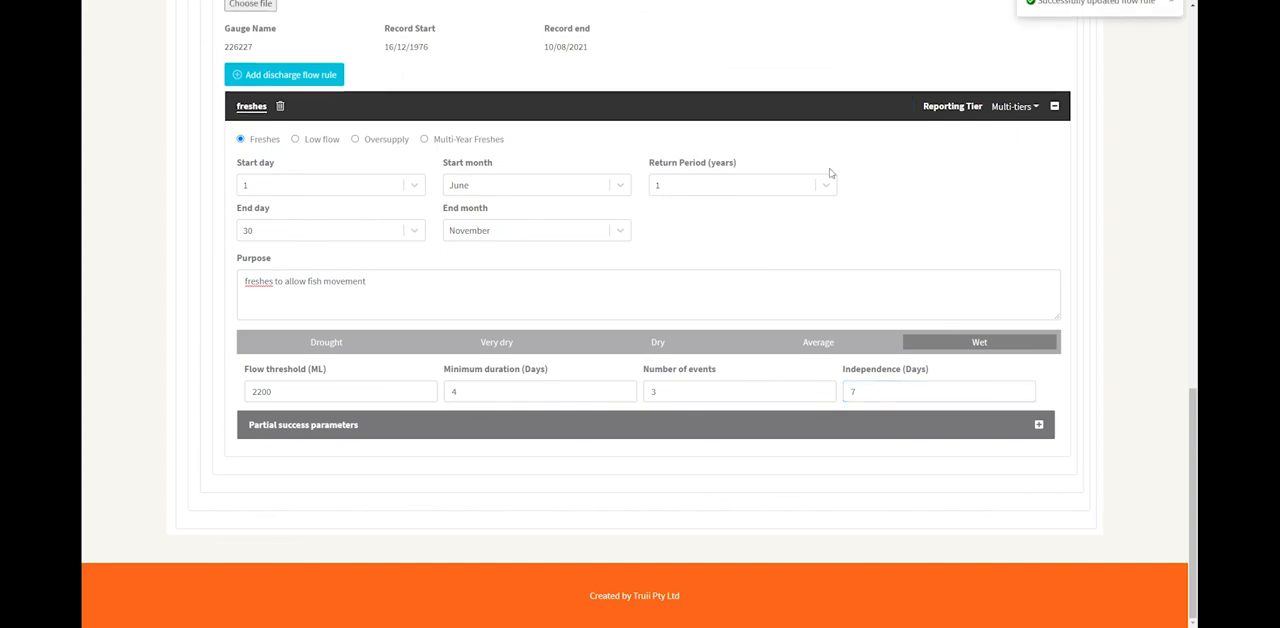
Review the Wet partial success parameters for magnitude, duration, count and independence, and collapse them again.
click(494, 428)
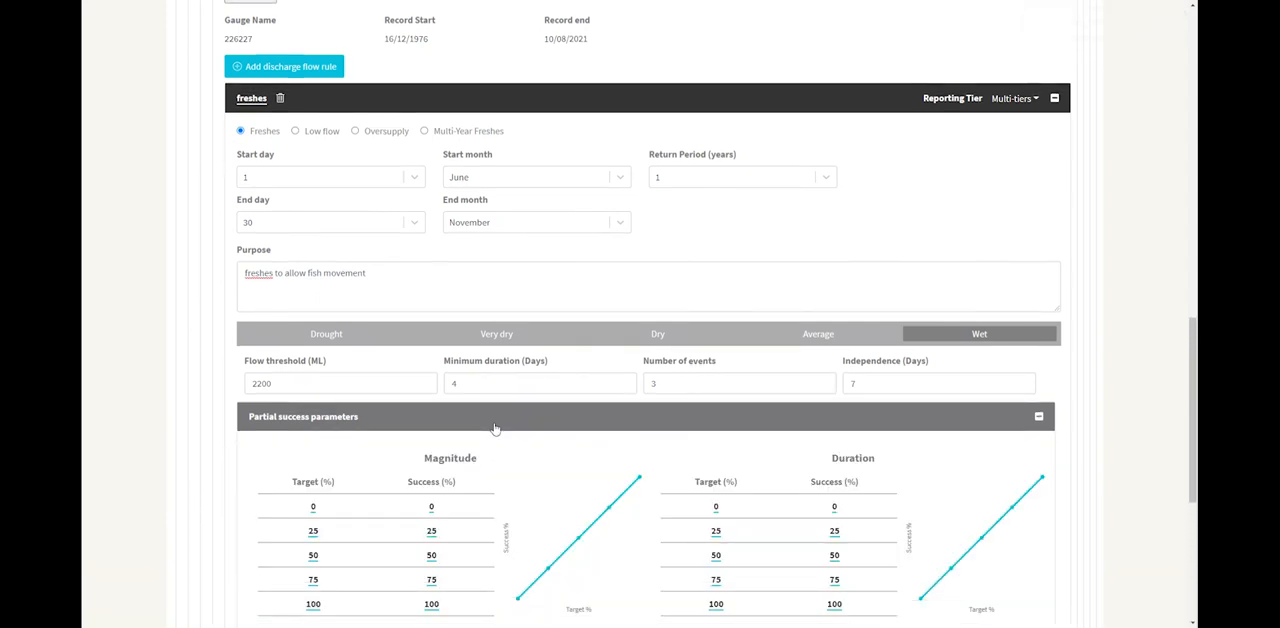
scroll(494, 428, down, 1)
scroll(470, 398, down, 2)
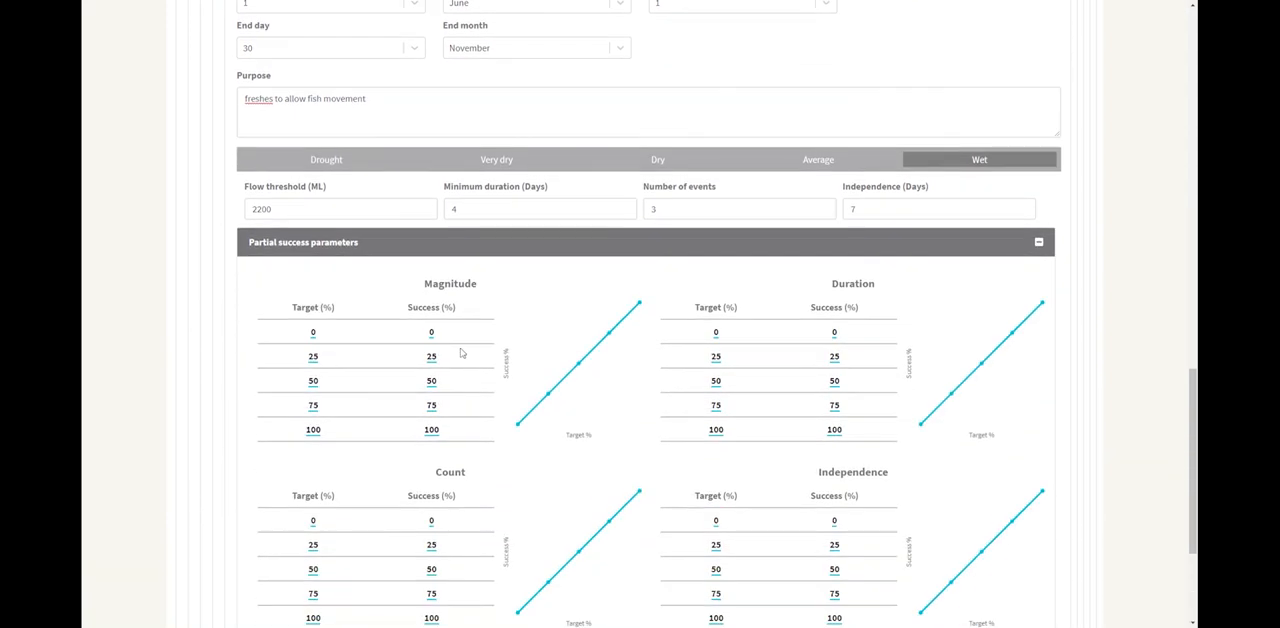
scroll(462, 353, down, 1)
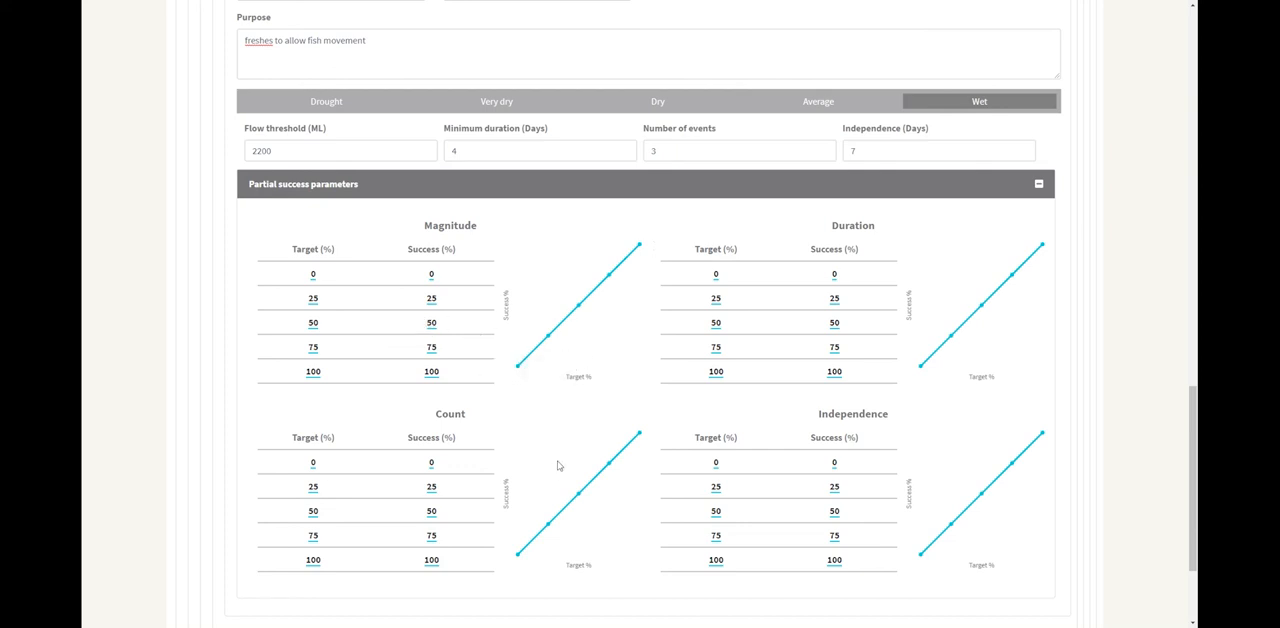
click(630, 190)
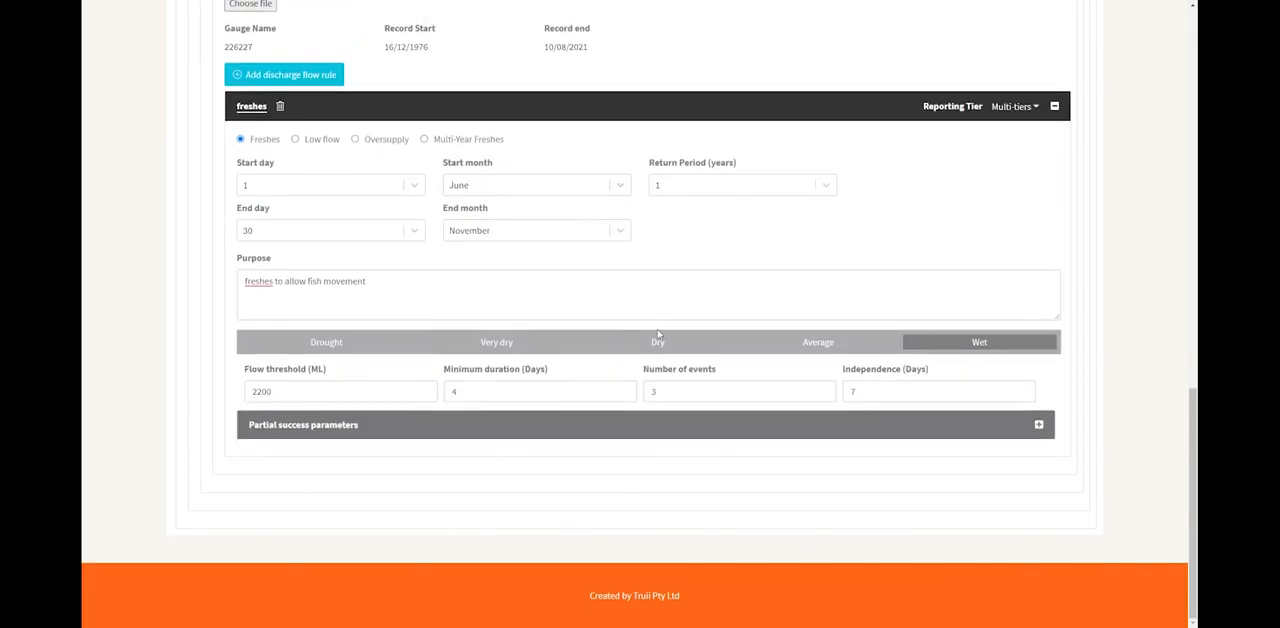
Return to the scenario's main settings and run the New Scenario computation.
scroll(657, 333, up, 10)
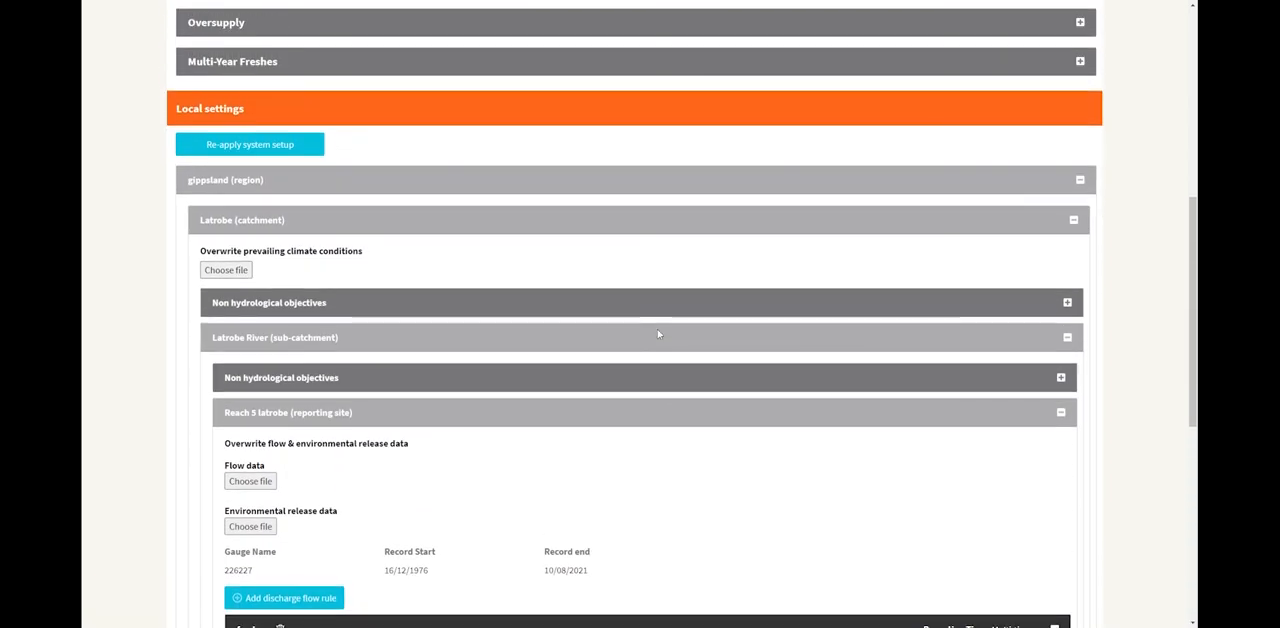
scroll(659, 335, up, 3)
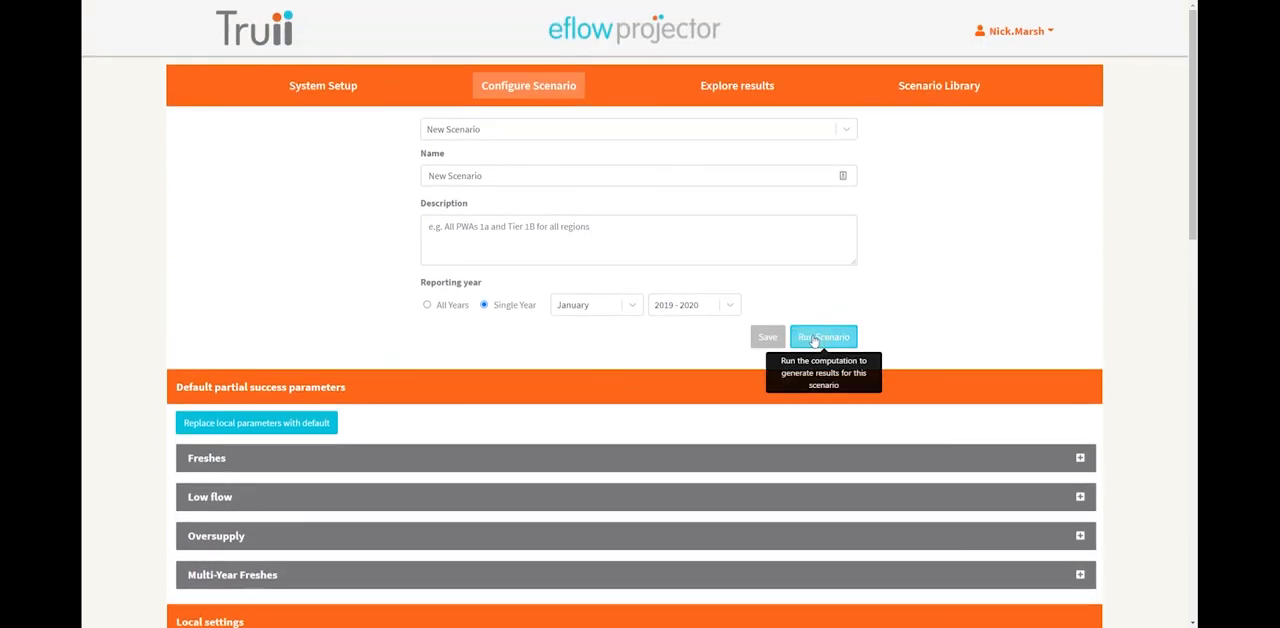
click(814, 339)
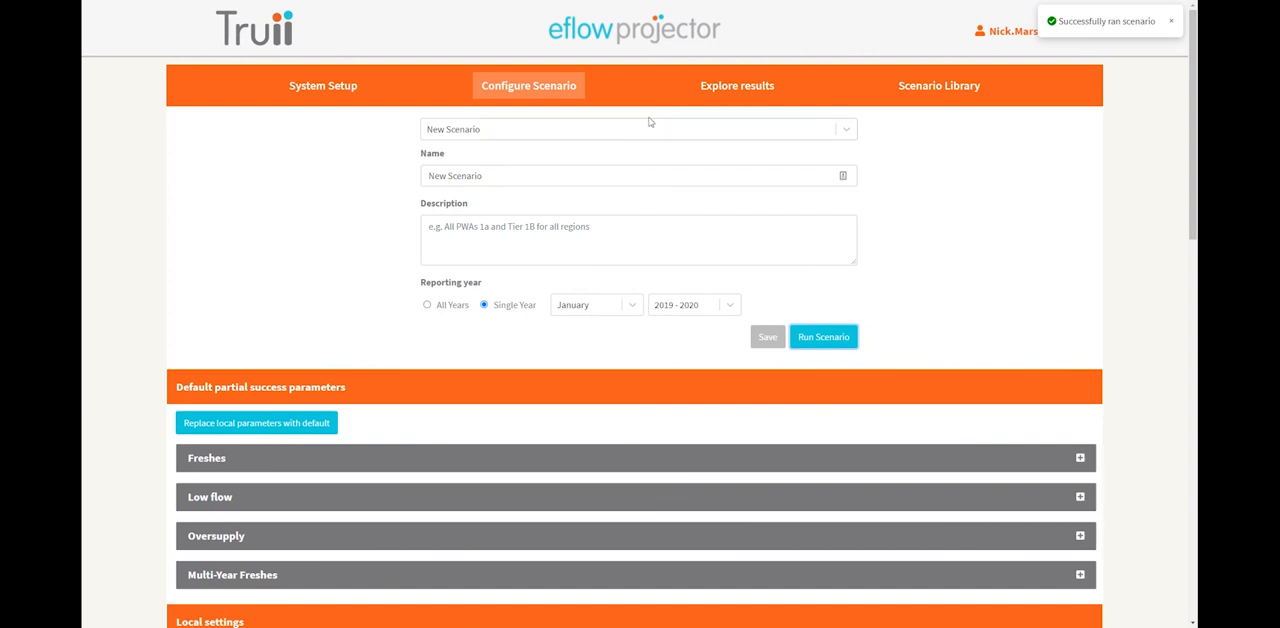
Explore New Scenario's results from the Scenario Library, expanding gippsland, Latrobe, Latrobe River and Reach 5 latrobe down to the freshes rule.
click(903, 89)
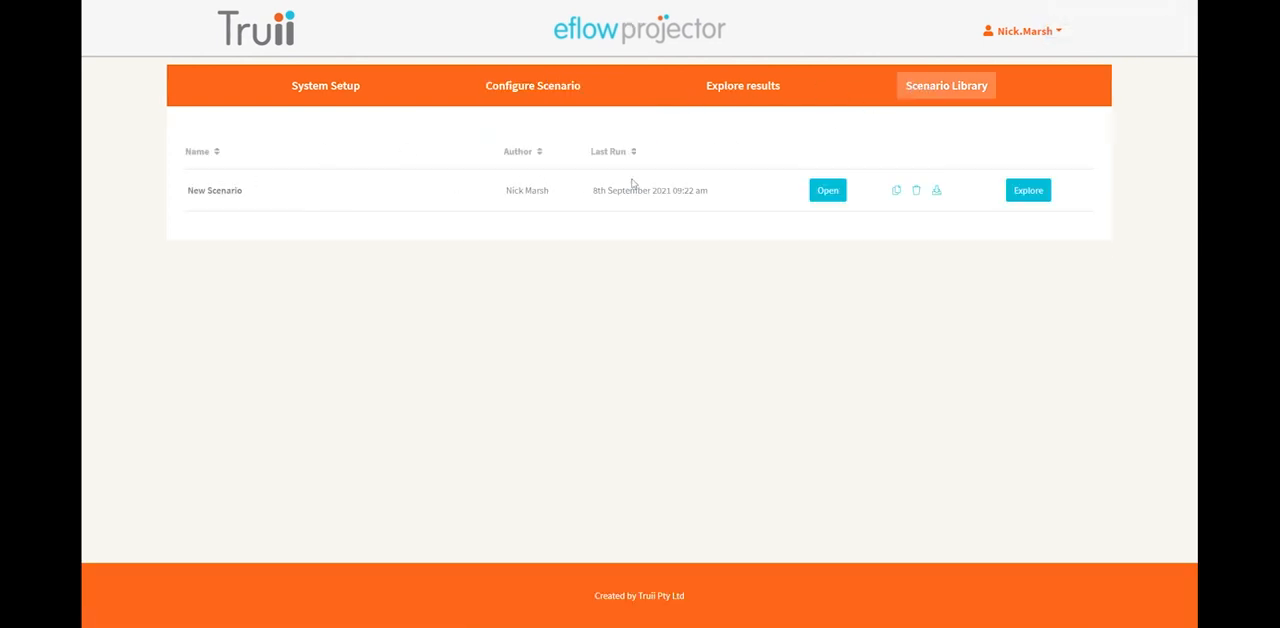
click(1024, 191)
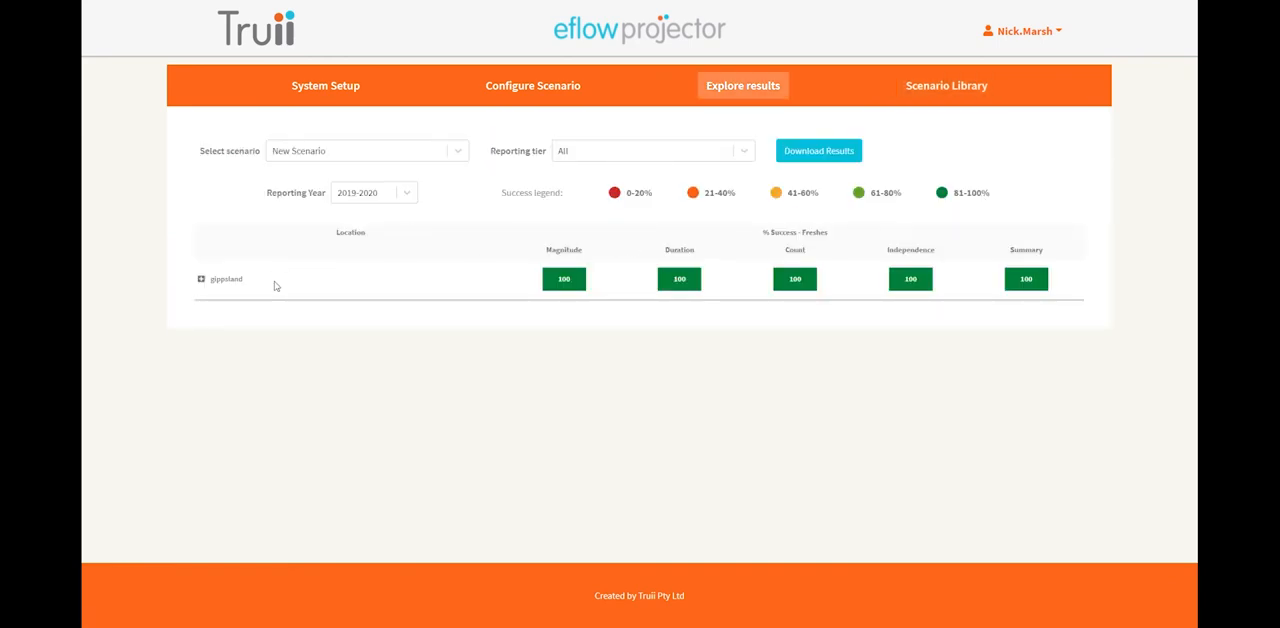
click(201, 280)
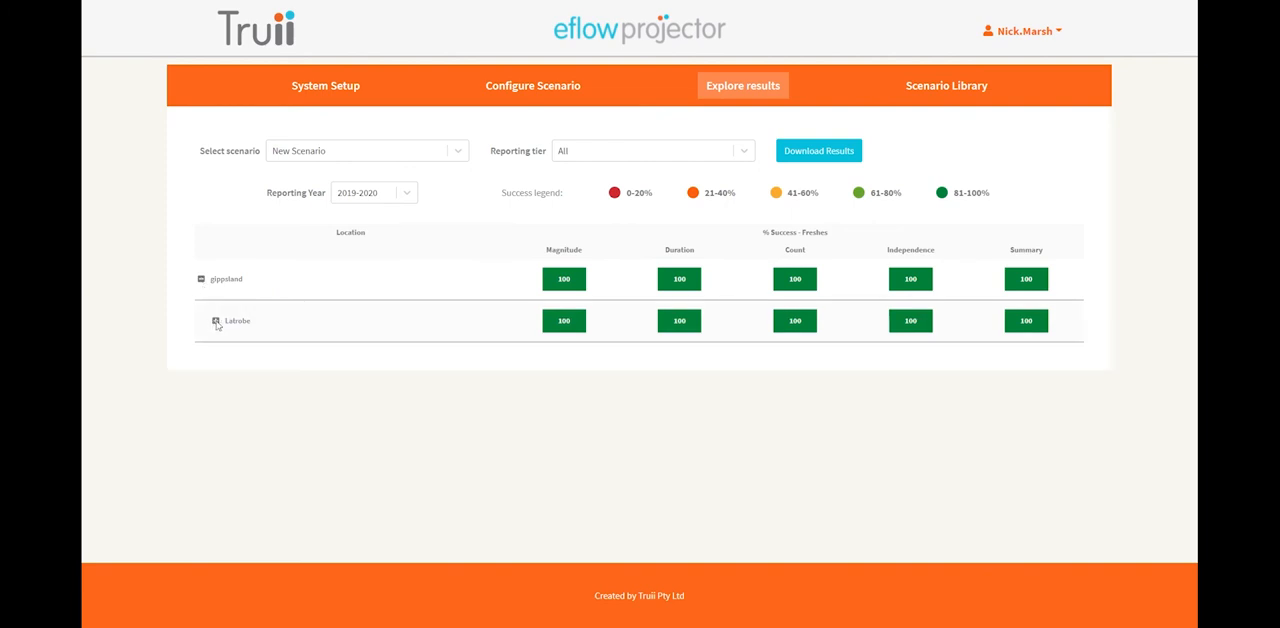
click(215, 321)
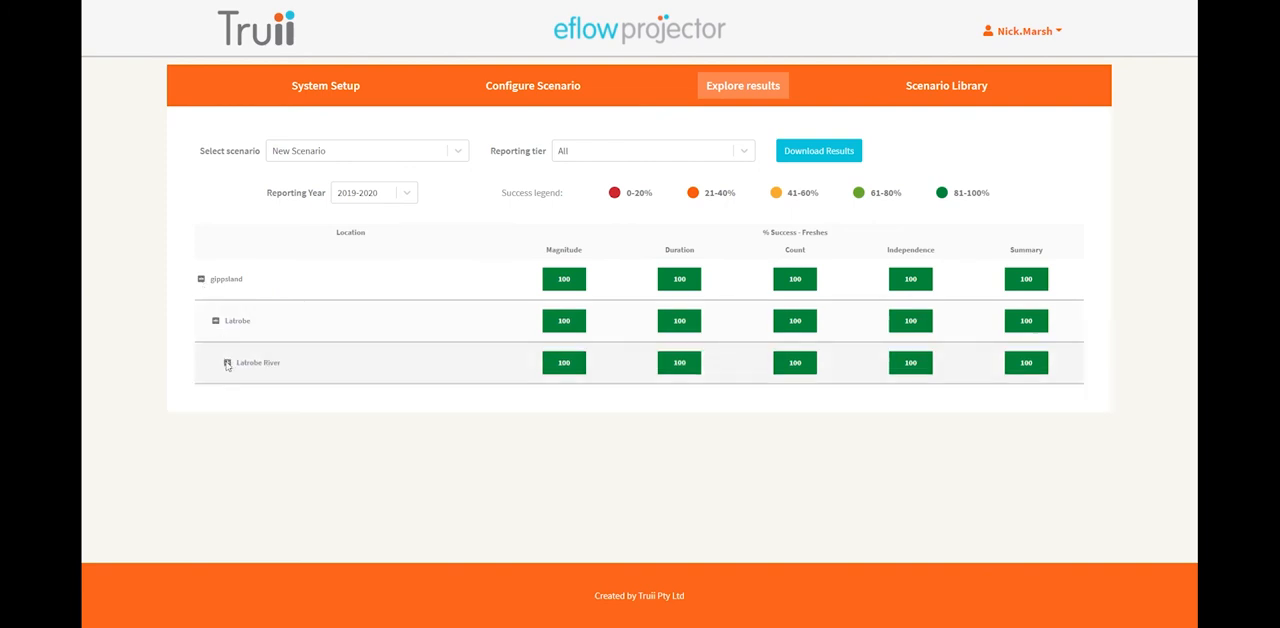
click(227, 363)
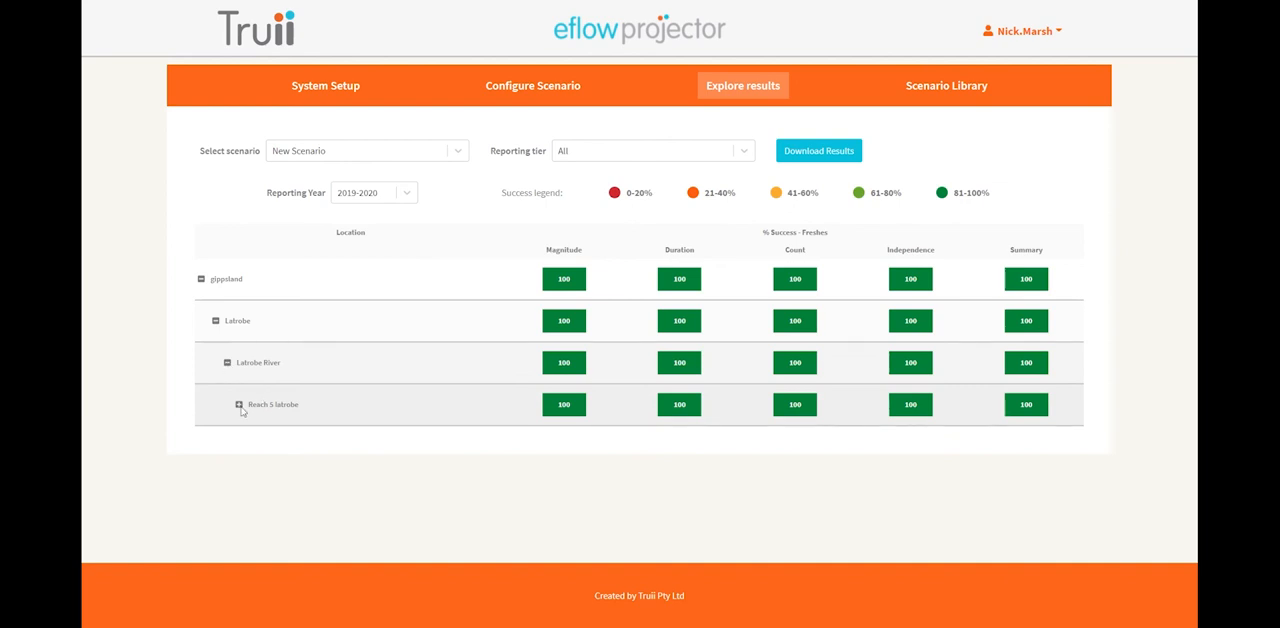
click(239, 405)
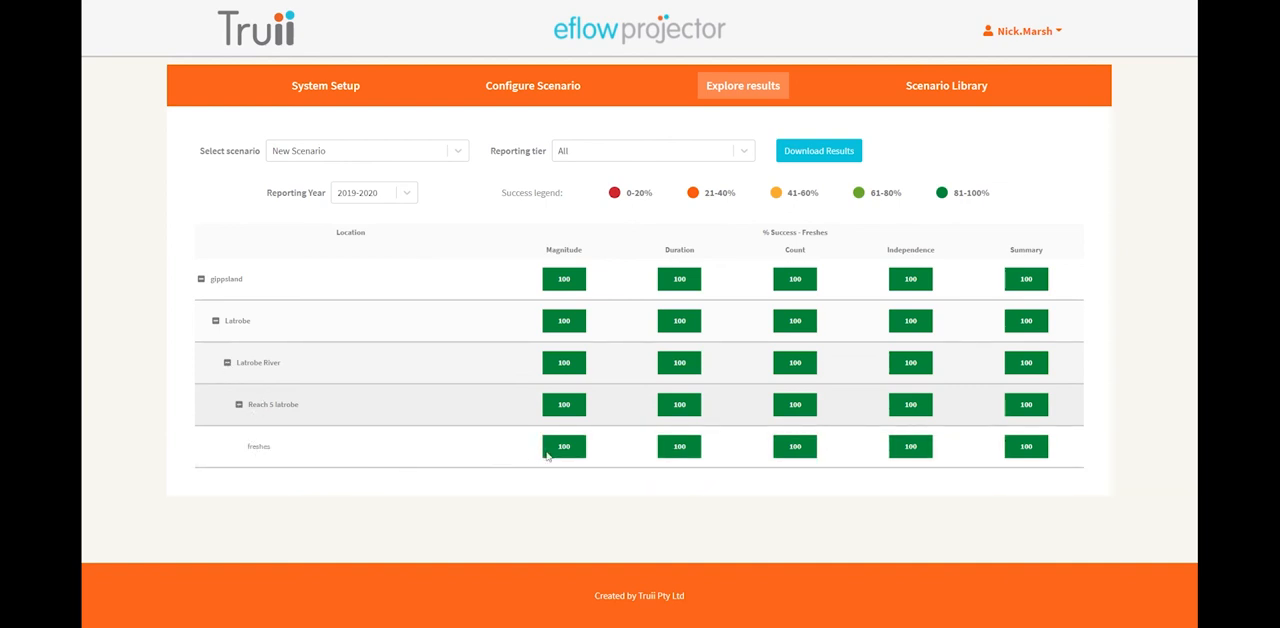